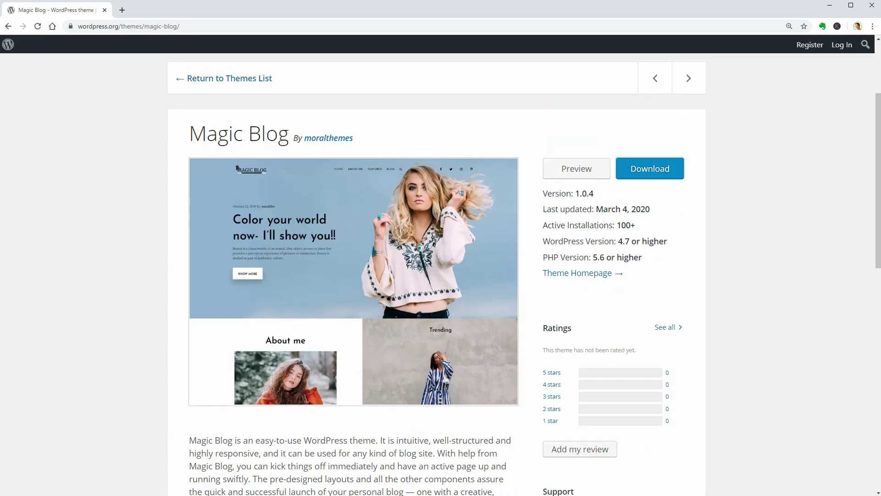
- Preview the Magic Blog theme demo, then close the preview
left_click(573, 169)
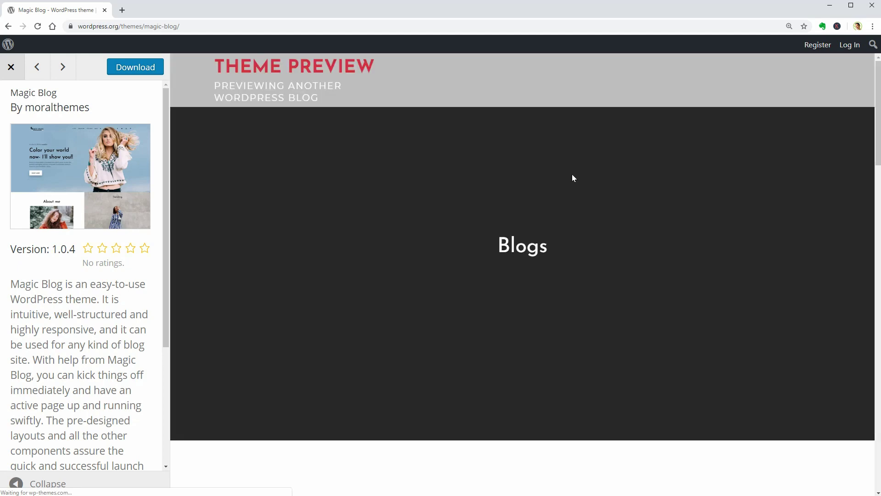
scroll(831, 185, "down", 2)
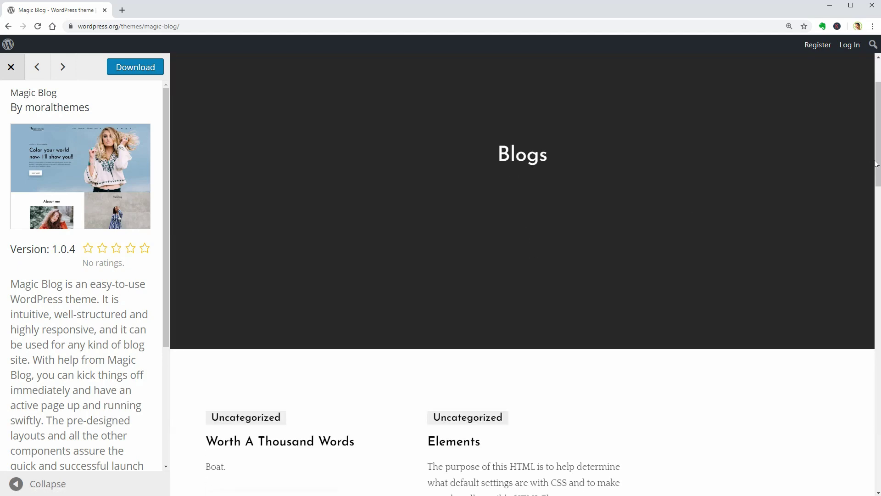
left_click_drag(876, 164, 874, 117)
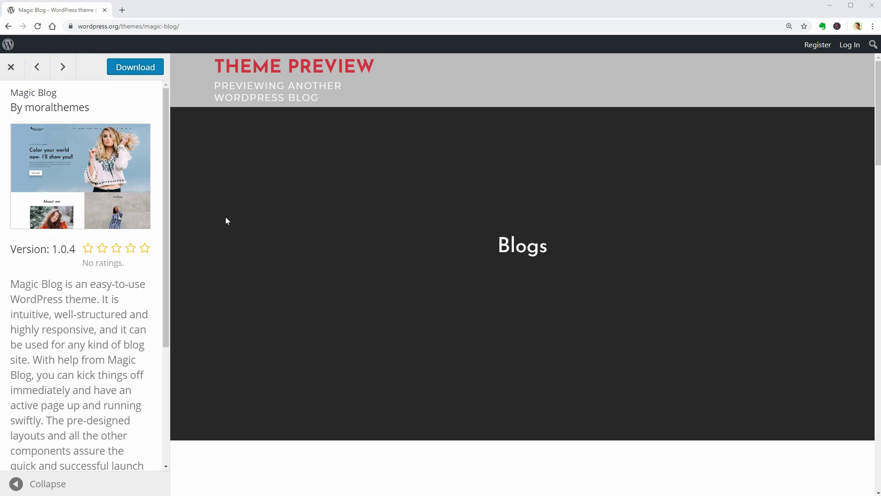
left_click(11, 66)
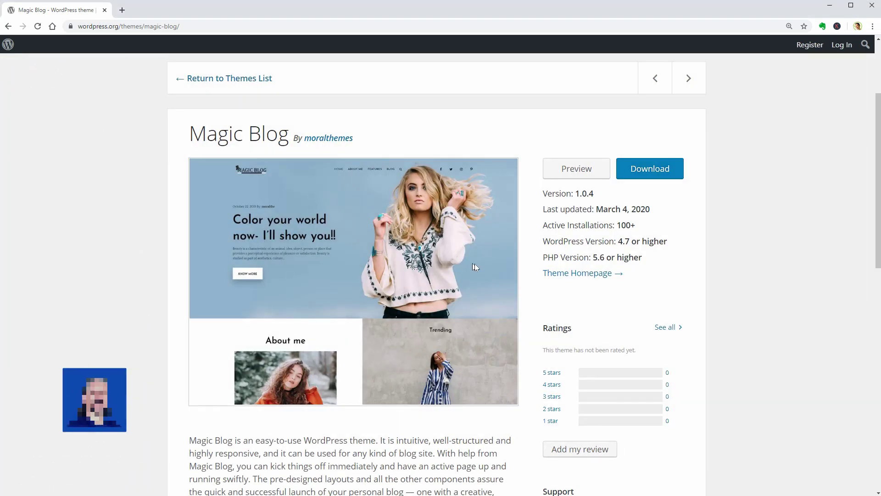
- Find Consultant Lite in the themes list and scroll through its live demo
left_click(243, 82)
scroll(610, 351, "down", 2)
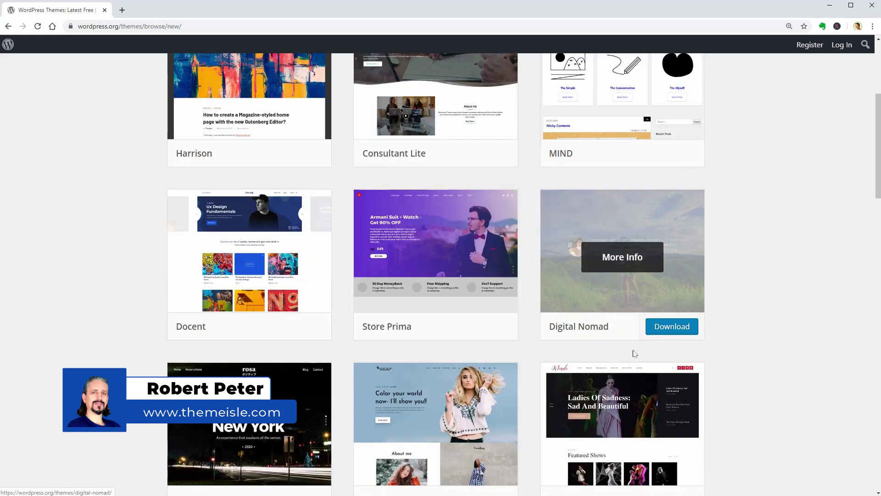
left_click_drag(878, 183, 879, 381)
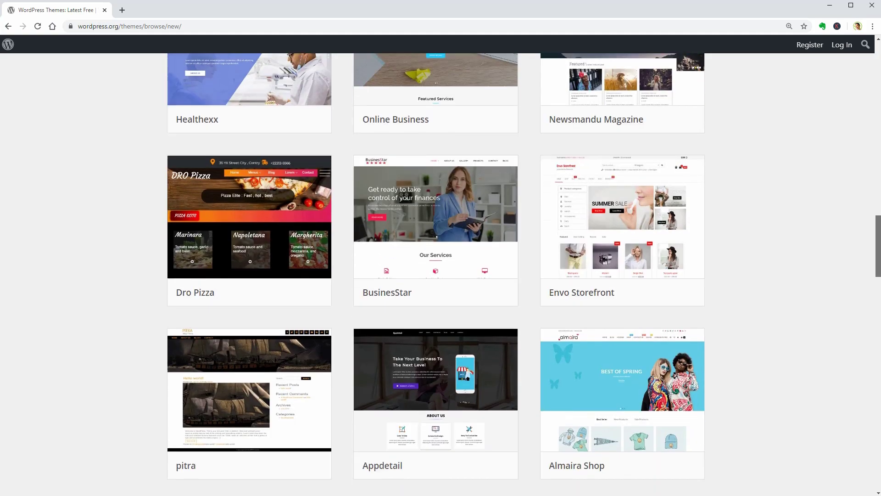
left_click(455, 312)
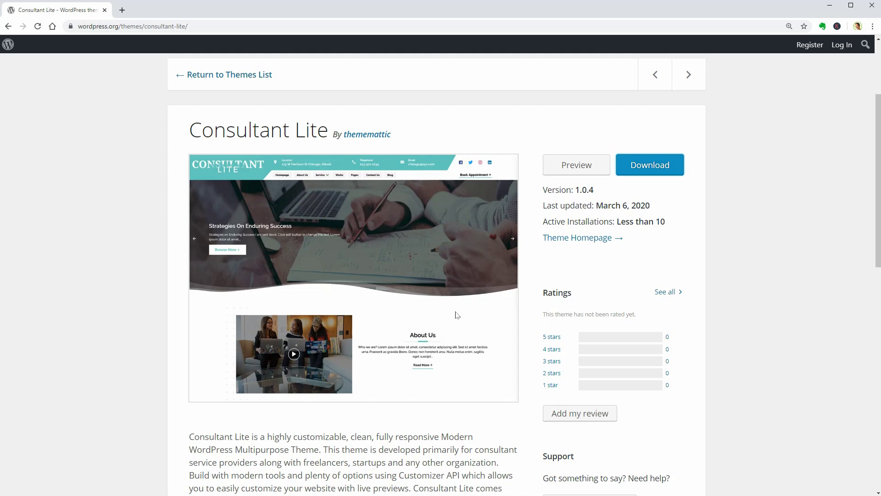
left_click(569, 173)
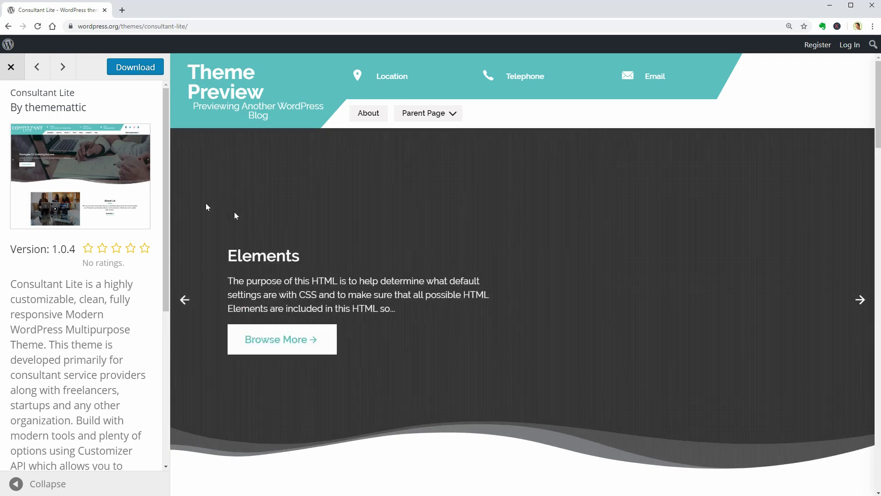
scroll(469, 287, "down", 6)
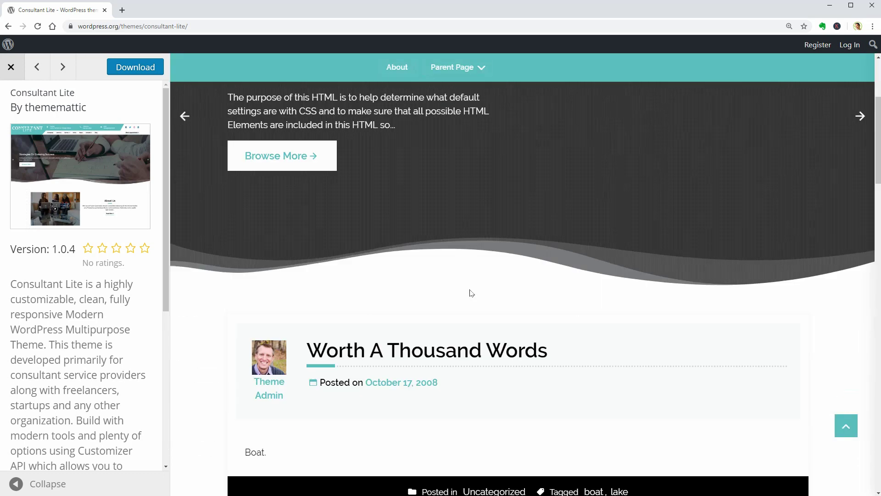
scroll(470, 292, "down", 4)
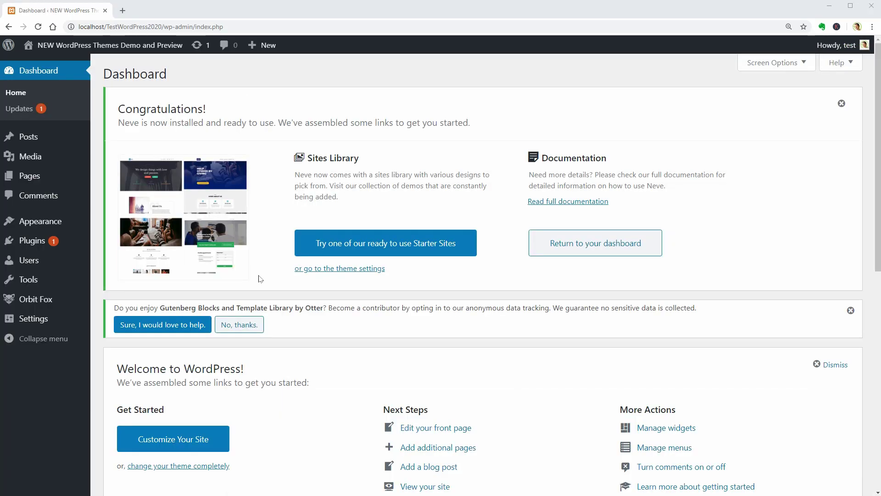
- Install Consultant Lite from the Latest themes tab and activate it
mouse_move(72, 223)
left_click(123, 229)
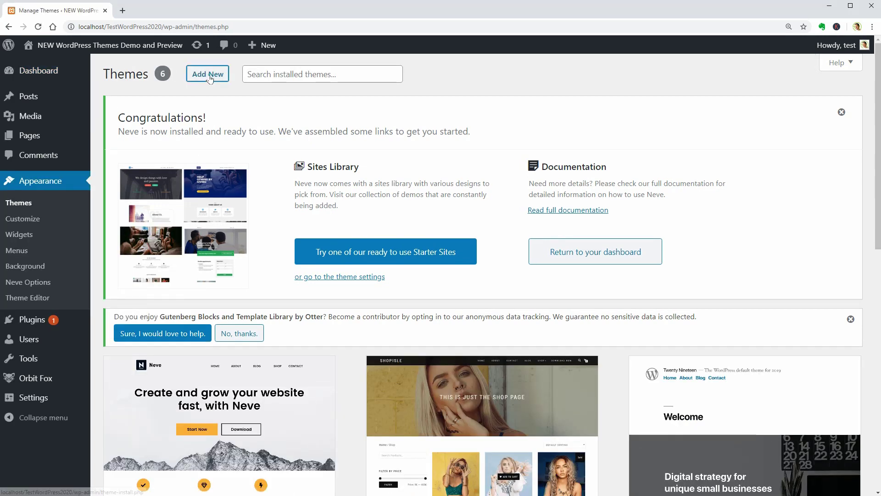
left_click(205, 74)
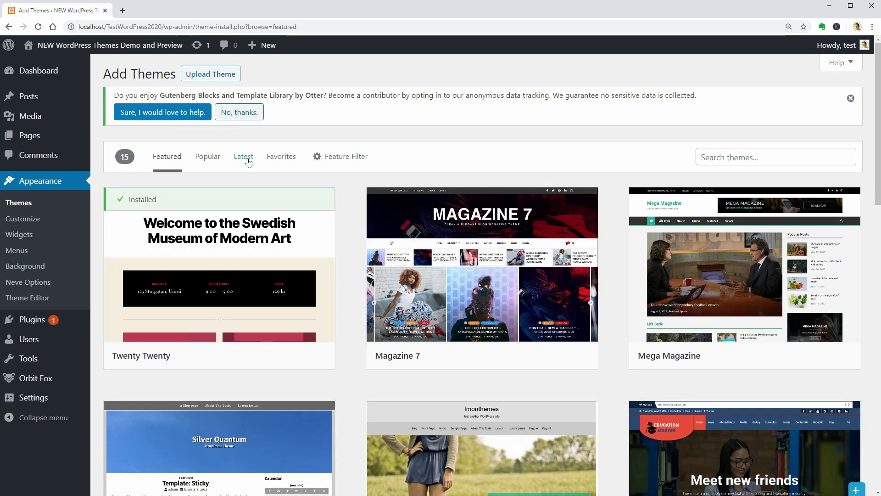
left_click(247, 160)
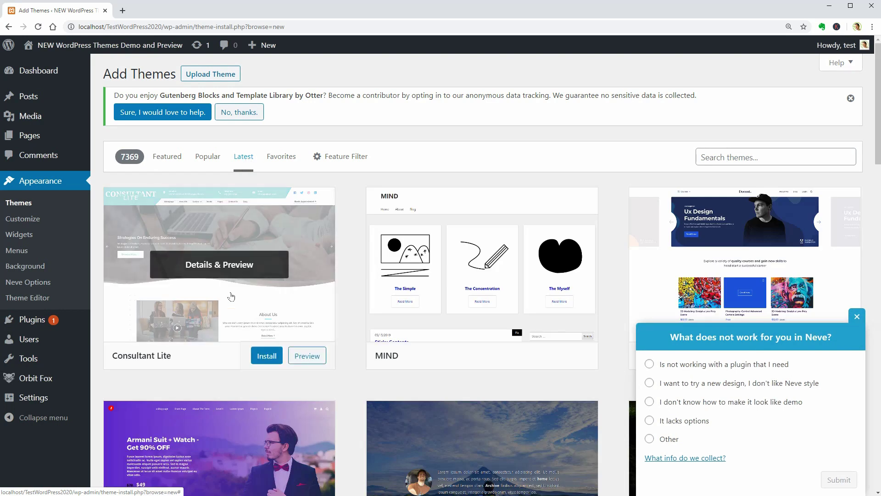
left_click(267, 357)
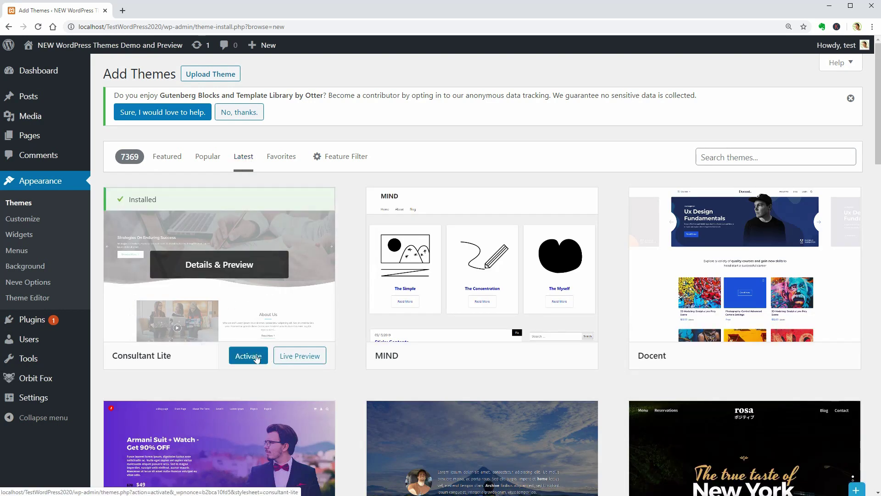
left_click(249, 356)
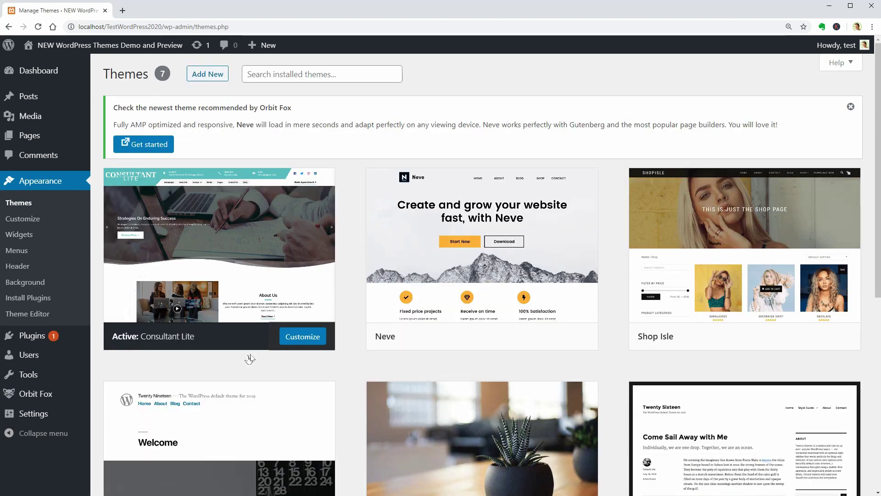
- Open All Posts, then visit the site's front page from the admin bar
mouse_move(79, 98)
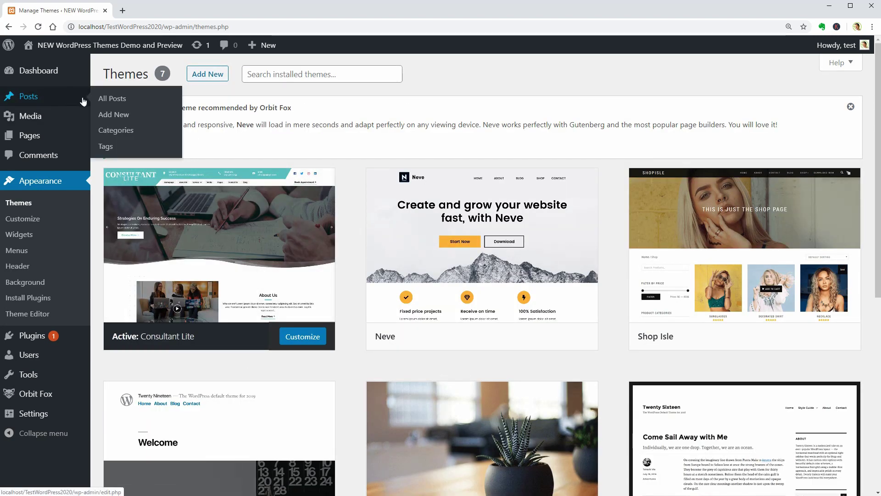
left_click(111, 99)
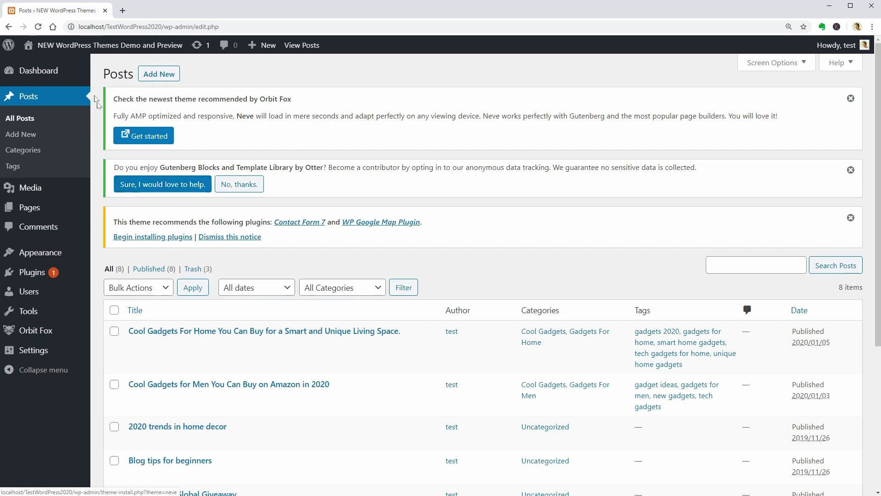
mouse_move(69, 46)
left_click(45, 66)
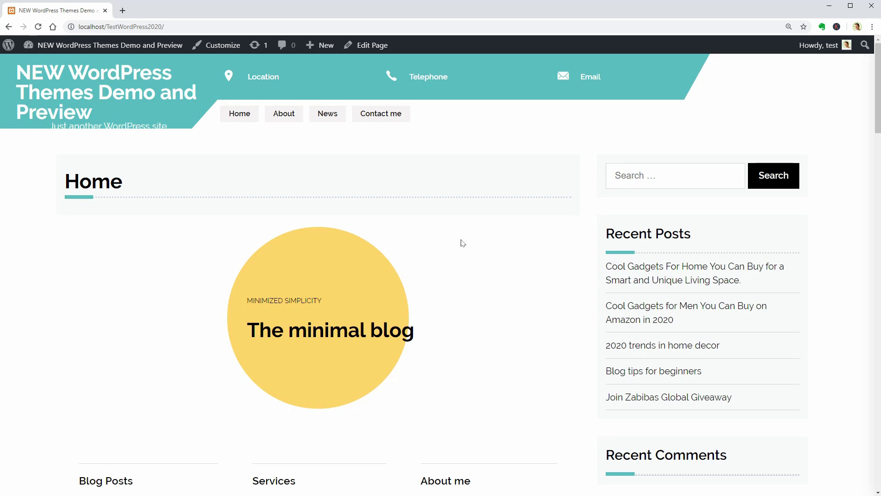
scroll(463, 242, "down", 5)
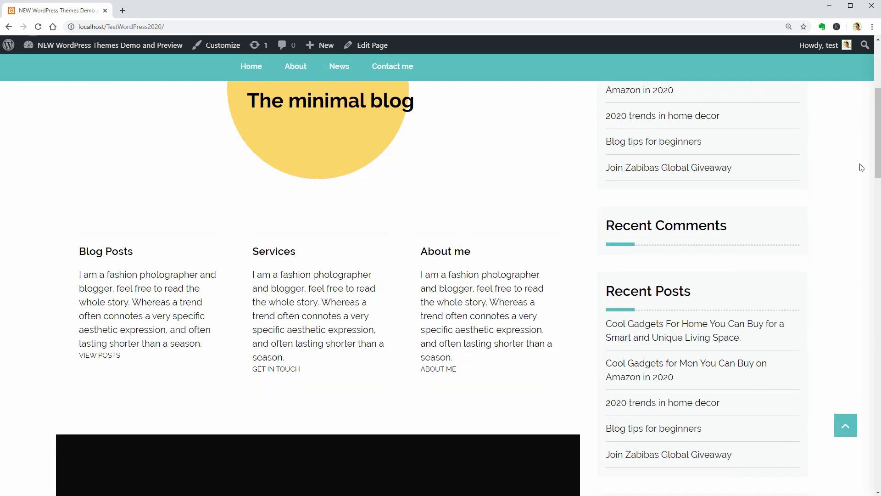
left_click_drag(877, 170, 832, 103)
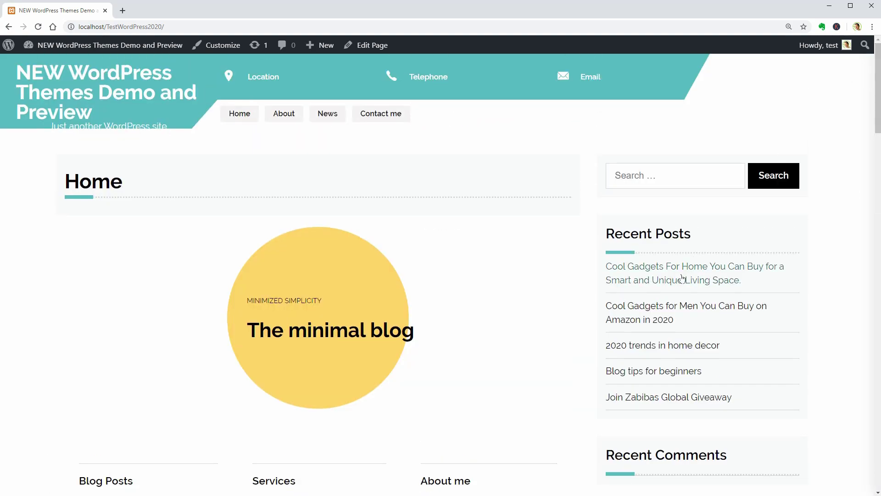
scroll(689, 279, "down", 2)
scroll(625, 275, "up", 2)
scroll(682, 275, "down", 2)
scroll(682, 275, "up", 2)
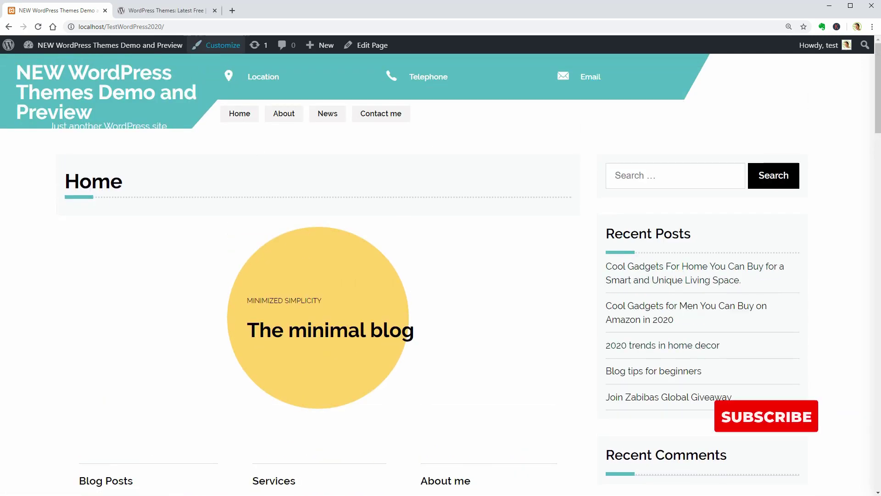
- Compare the Consultant Lite theme page against the local site, switching between tabs
left_click(174, 10)
left_click(256, 288)
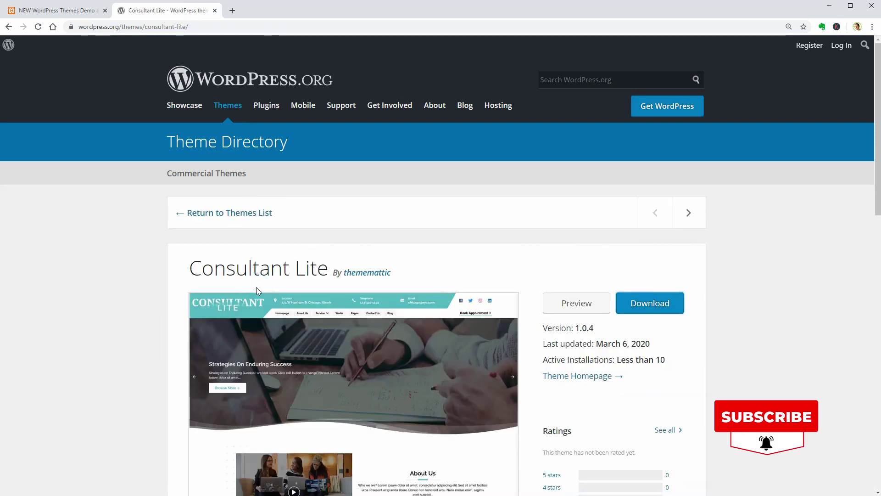
scroll(257, 288, "down", 4)
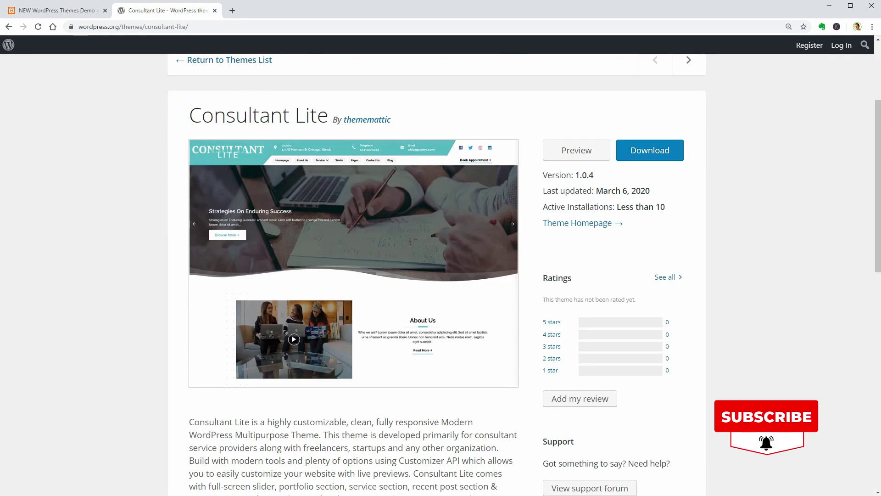
left_click(76, 11)
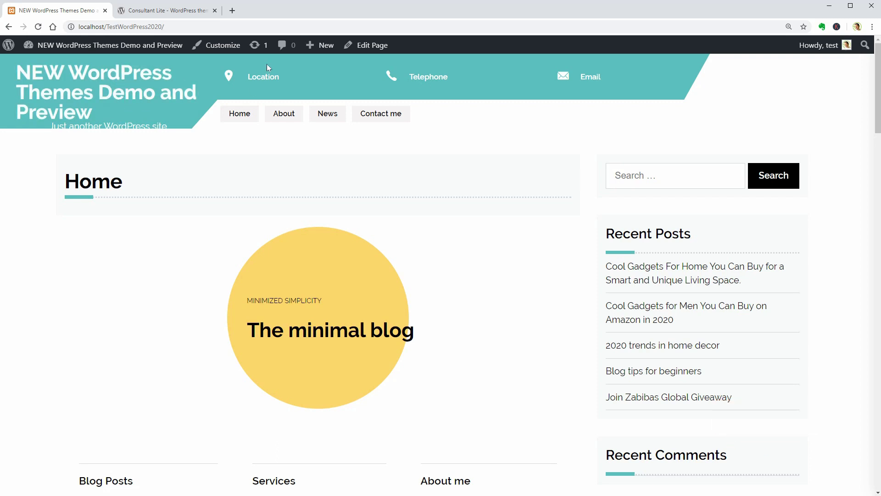
left_click(168, 10)
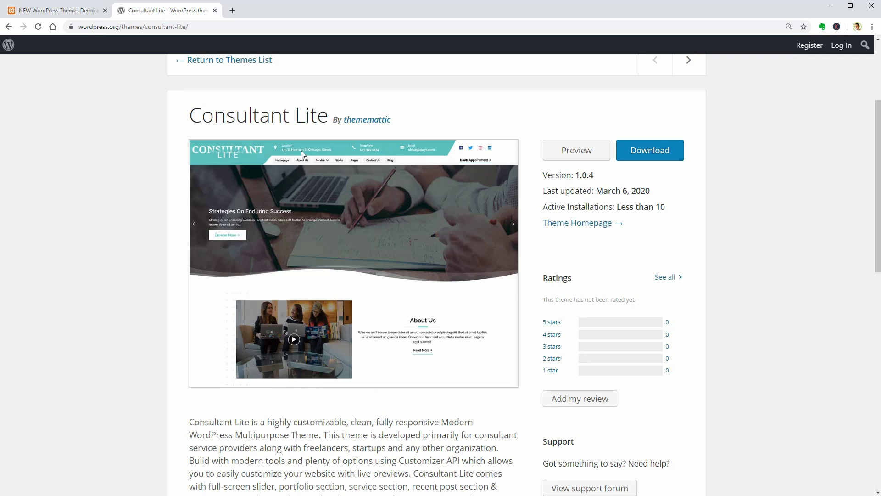
left_click(64, 11)
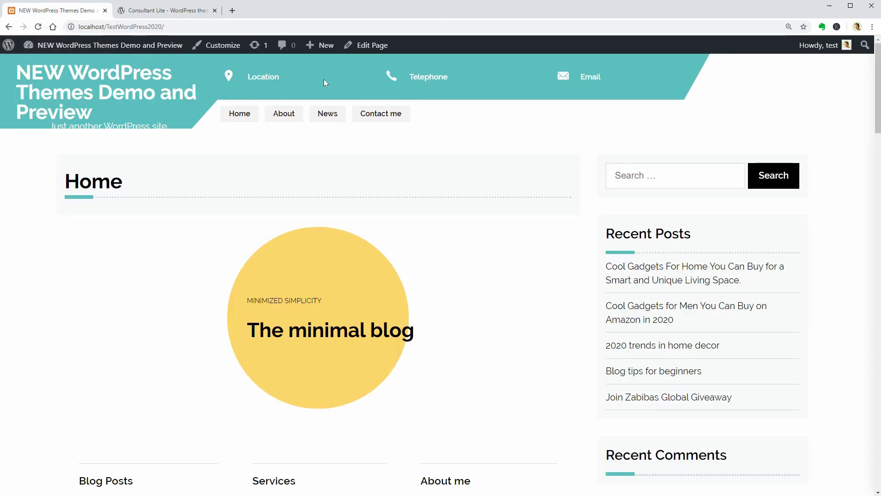
left_click(146, 10)
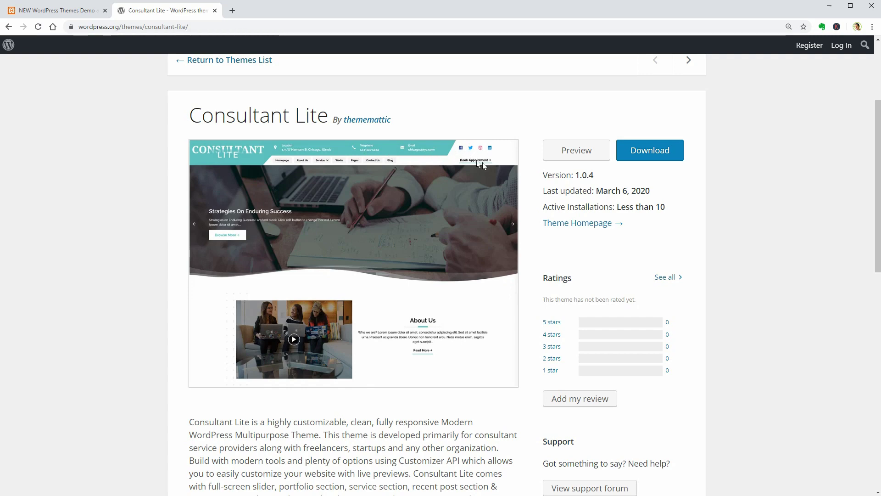
key("ctrl+Tab")
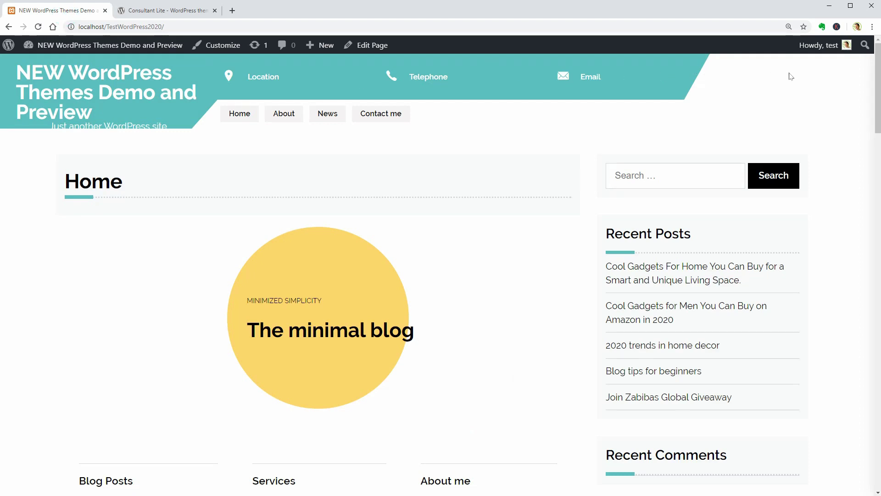
left_click(156, 12)
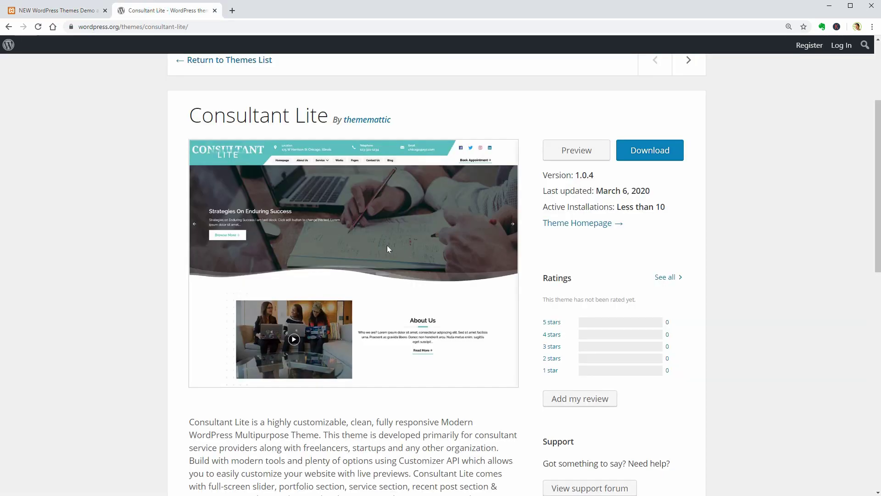
- Open the Consultant Lite live preview and scroll past the slider to the sample posts
left_click(577, 150)
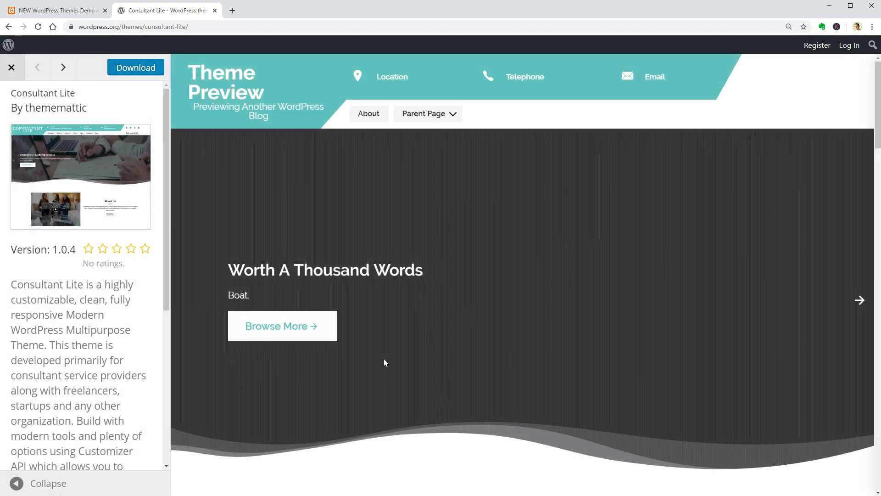
scroll(682, 370, "down", 15)
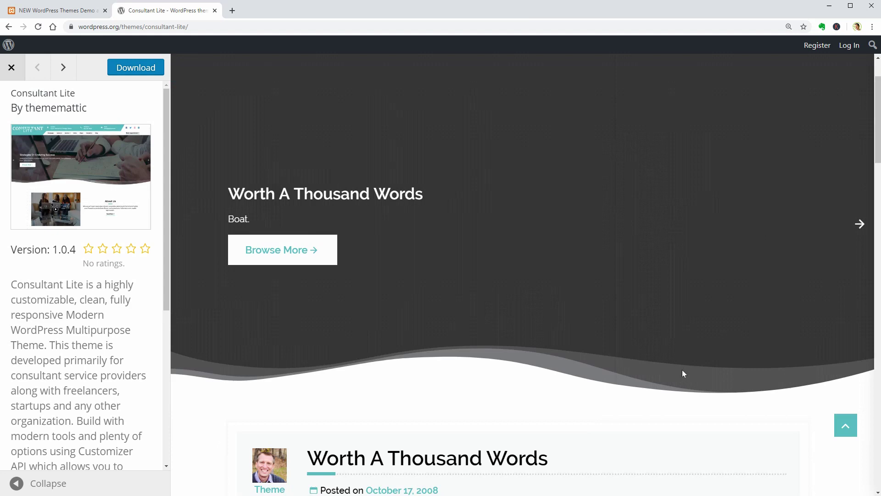
scroll(475, 282, "down", 1)
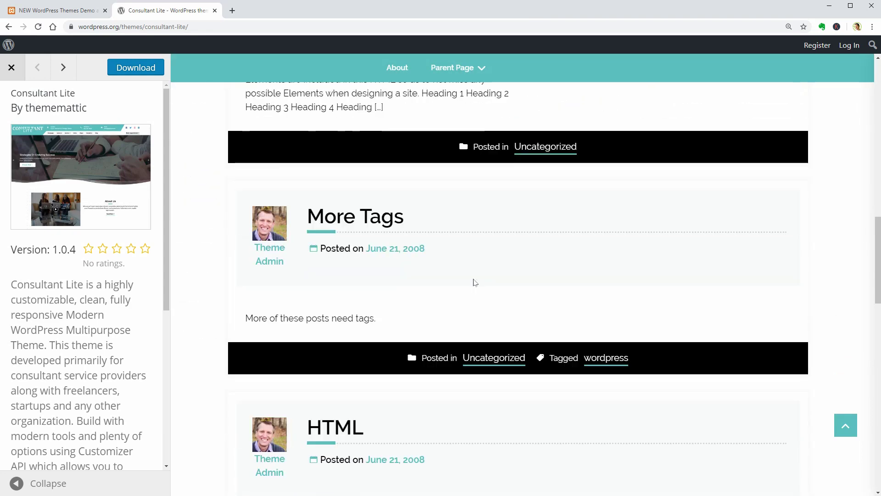
- Open the Customizer for the local site and dismiss the autosave notice
left_click(72, 13)
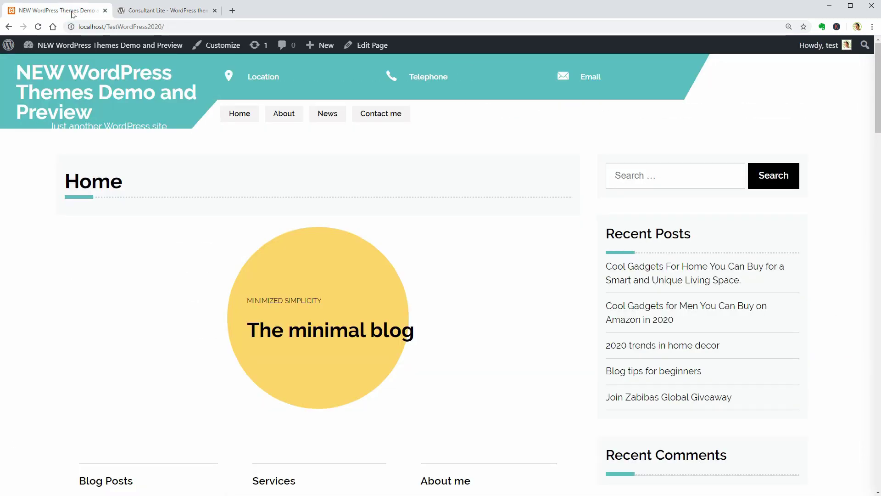
mouse_move(95, 54)
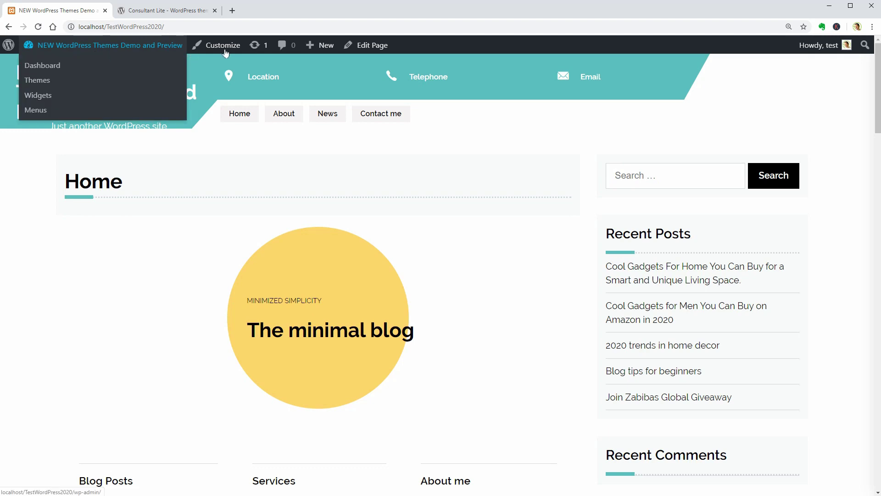
left_click(223, 51)
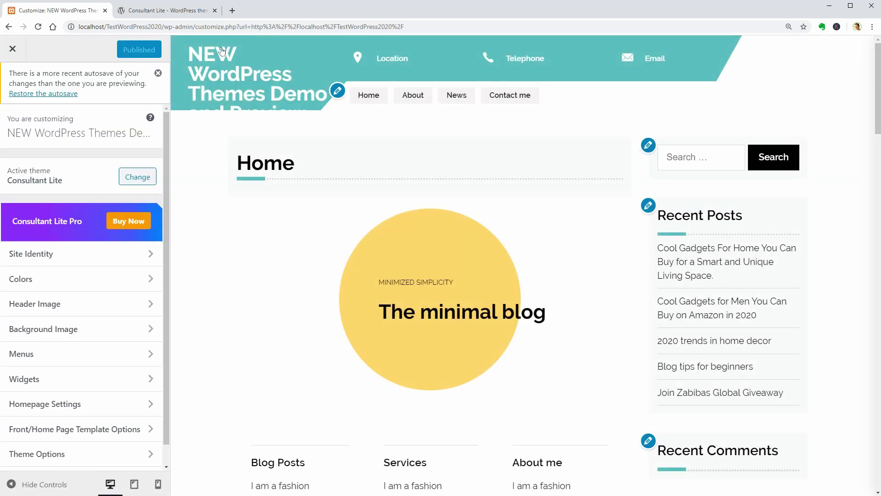
left_click(157, 74)
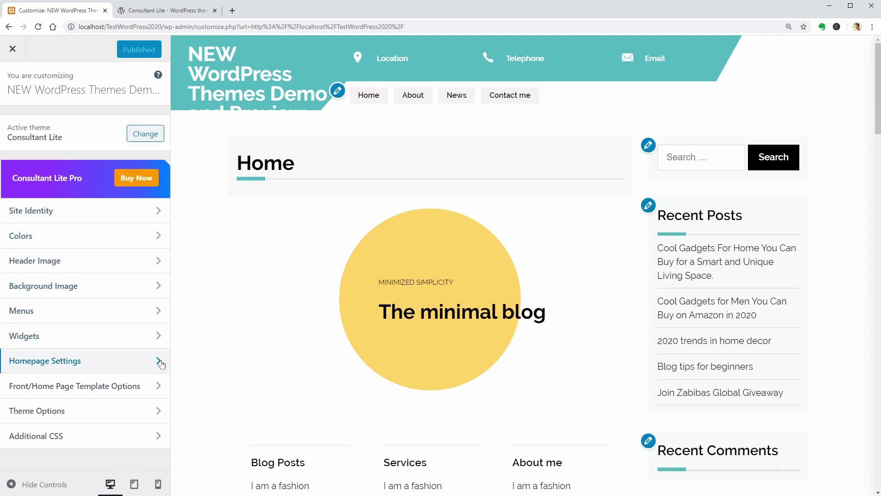
- In Site Identity, change the title to 'WordPress' and keep title and tagline displayed
left_click(156, 212)
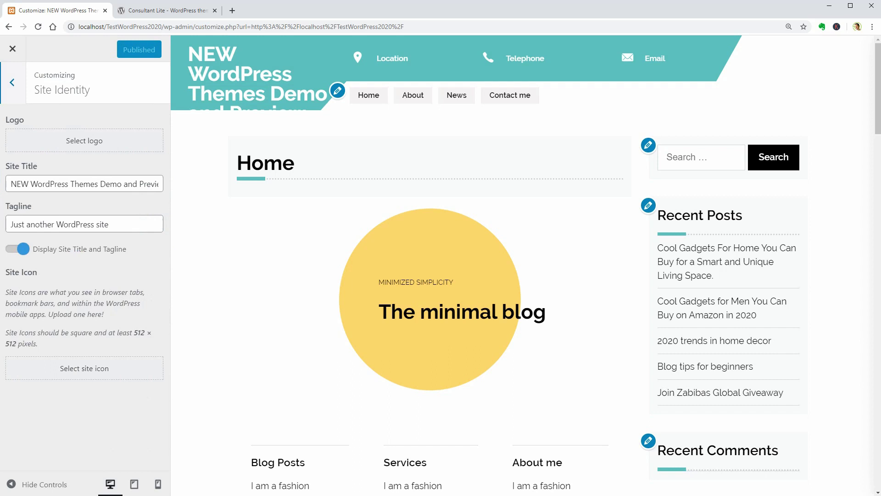
left_click_drag(99, 183, 163, 186)
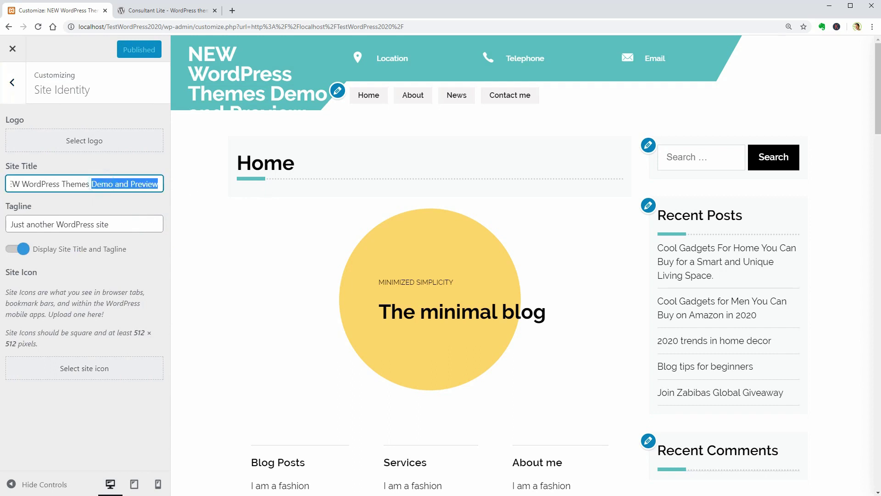
key("BackSpace")
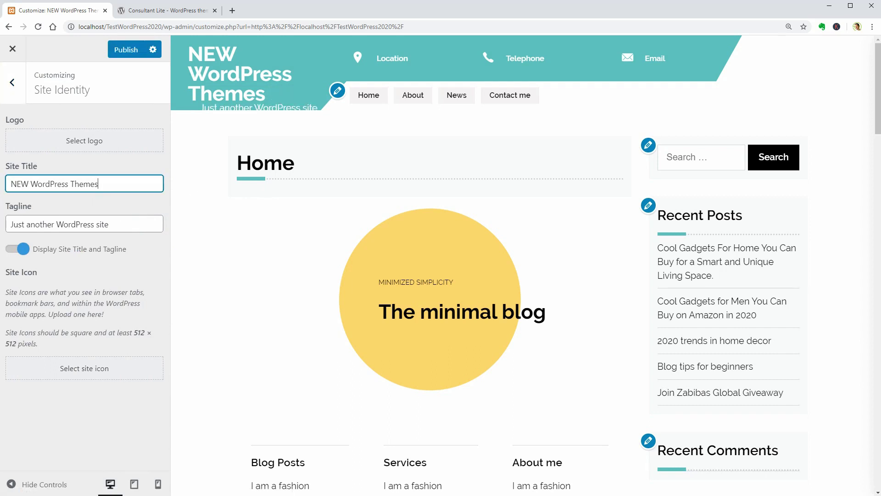
double_click(17, 183)
key("BackSpace")
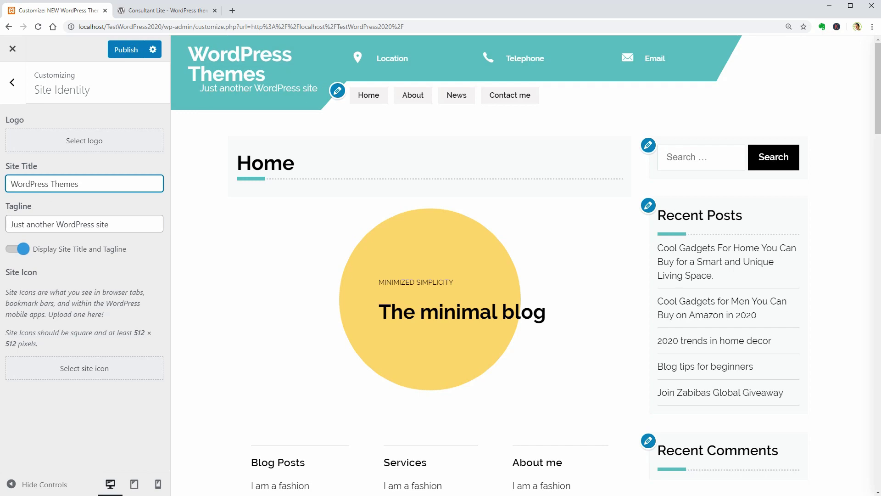
double_click(55, 183)
key("BackSpace")
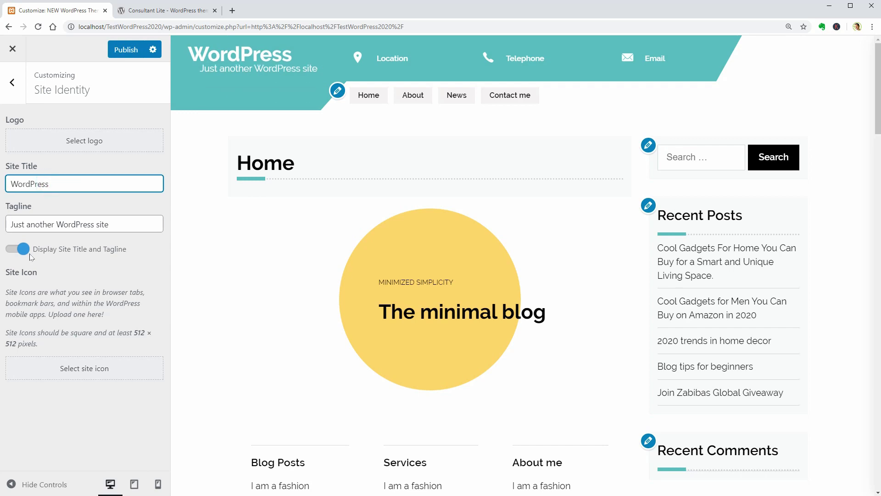
left_click(23, 252)
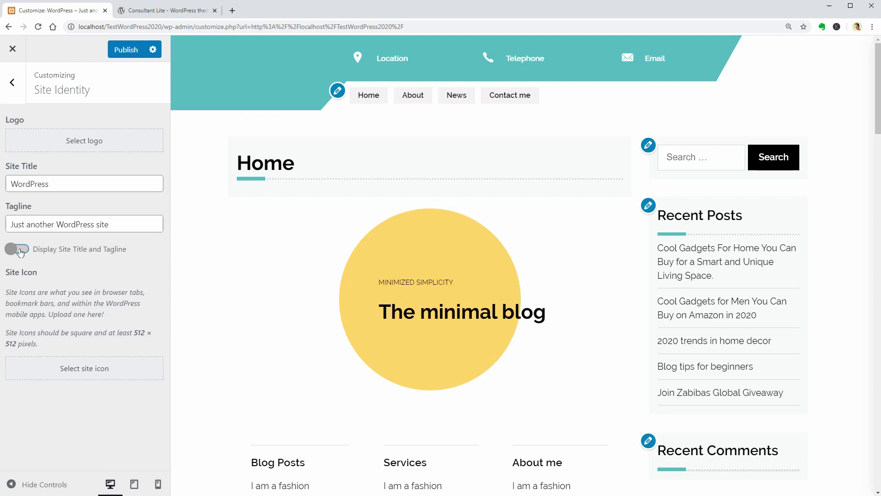
left_click(18, 249)
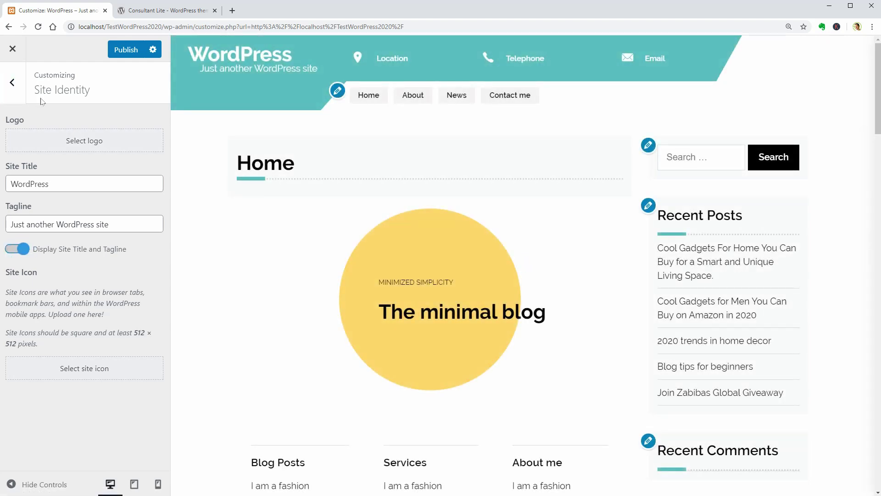
- Look over the Colors and Header Image settings without changing them
left_click(12, 82)
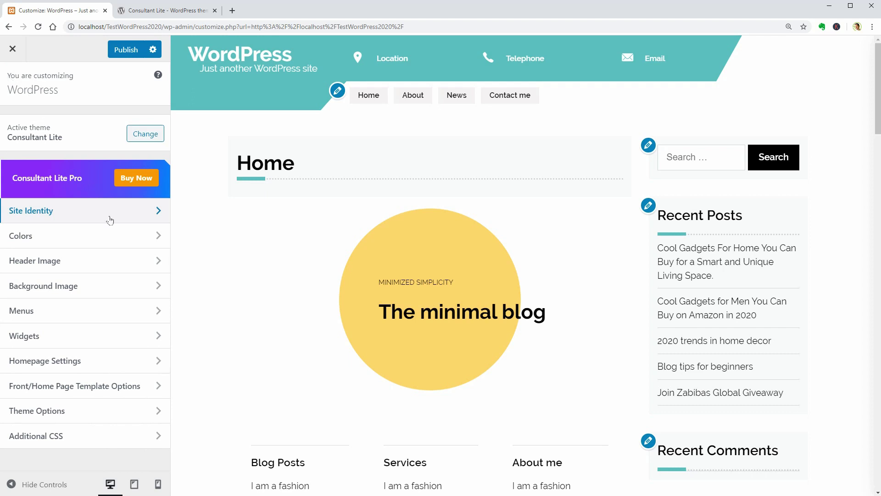
left_click(117, 235)
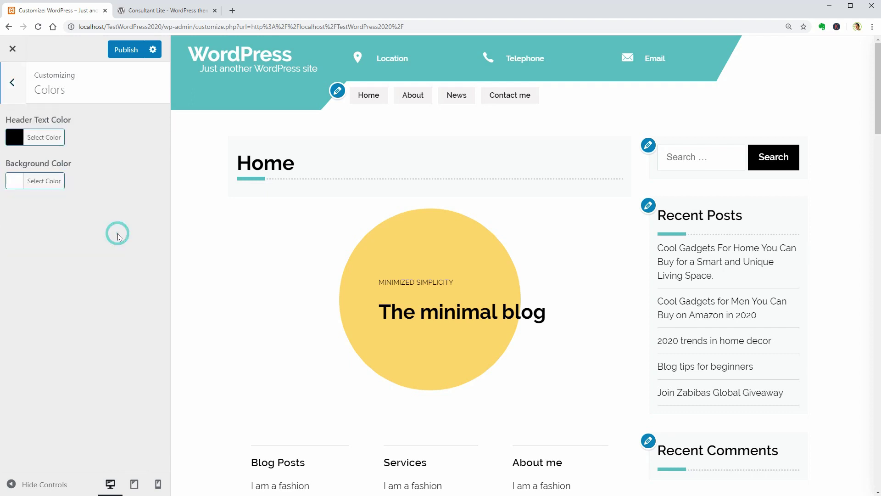
left_click(12, 83)
left_click(125, 255)
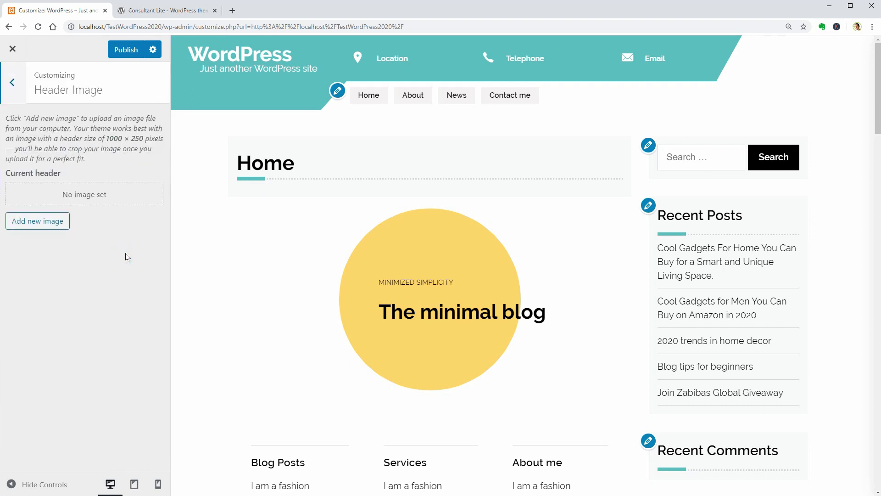
left_click(14, 83)
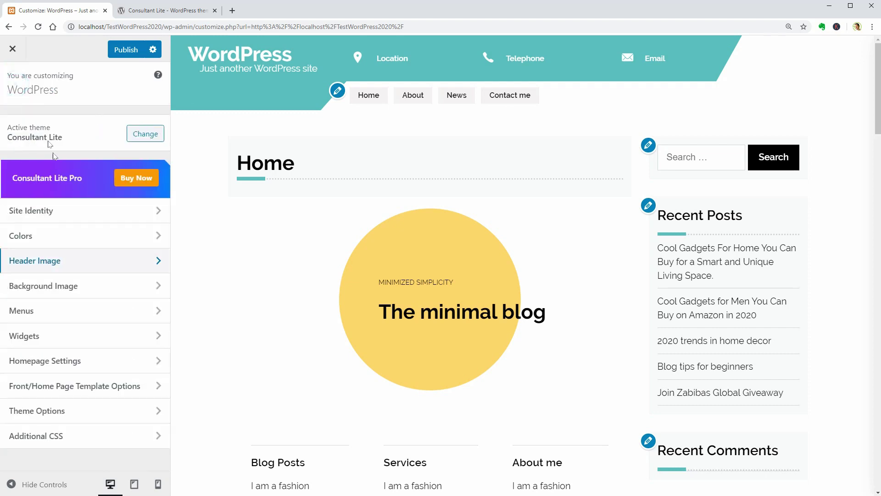
- In Homepage Settings choose 'Your latest posts' and scroll the preview's post list
left_click(152, 361)
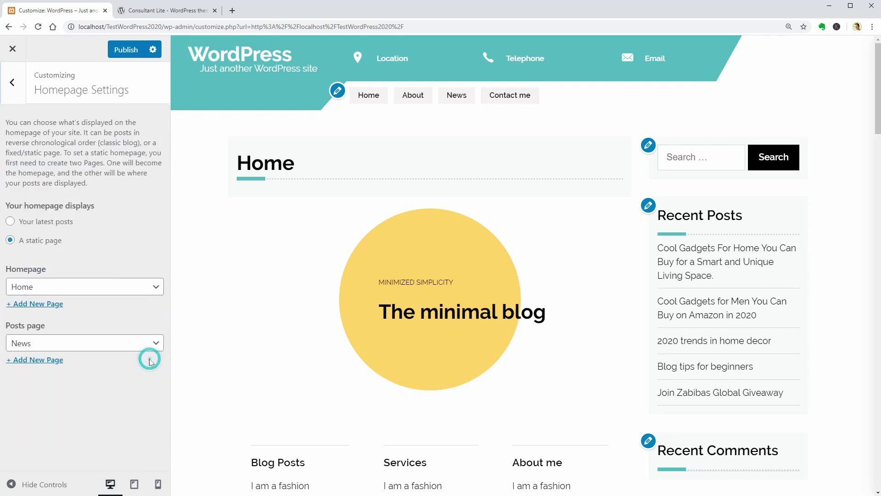
left_click(95, 291)
left_click(95, 288)
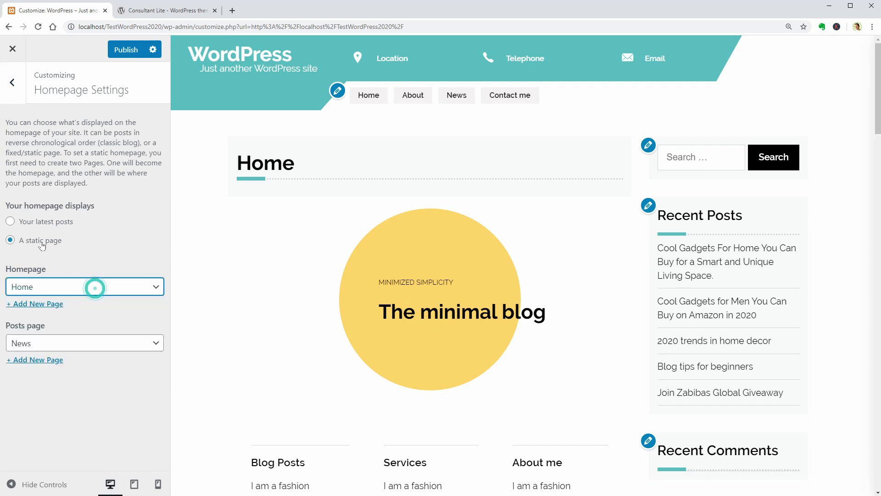
left_click(10, 221)
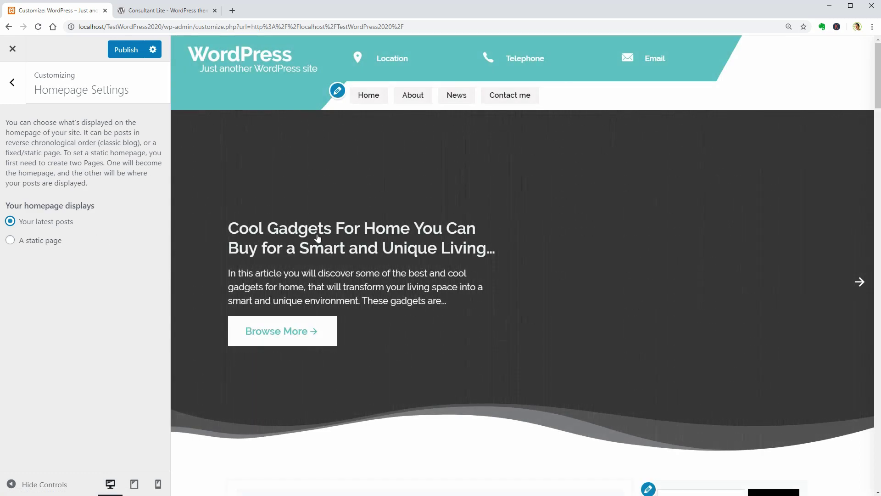
scroll(645, 247, "down", 6)
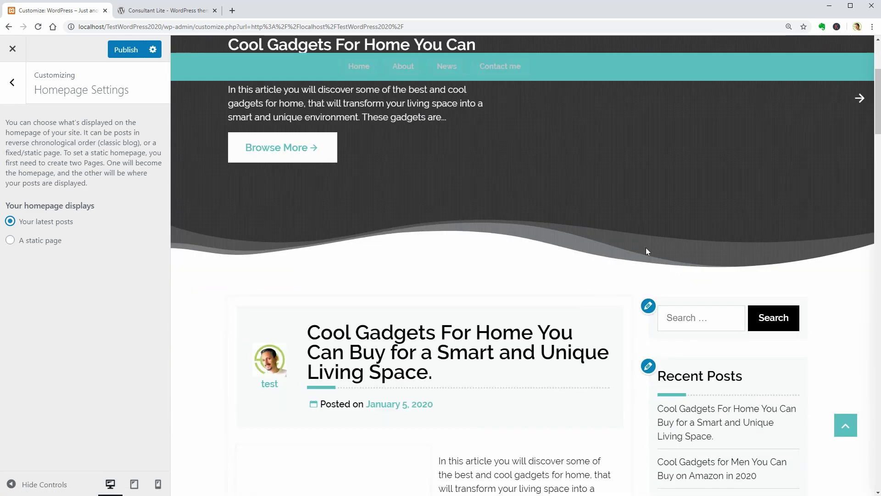
scroll(620, 257, "down", 3)
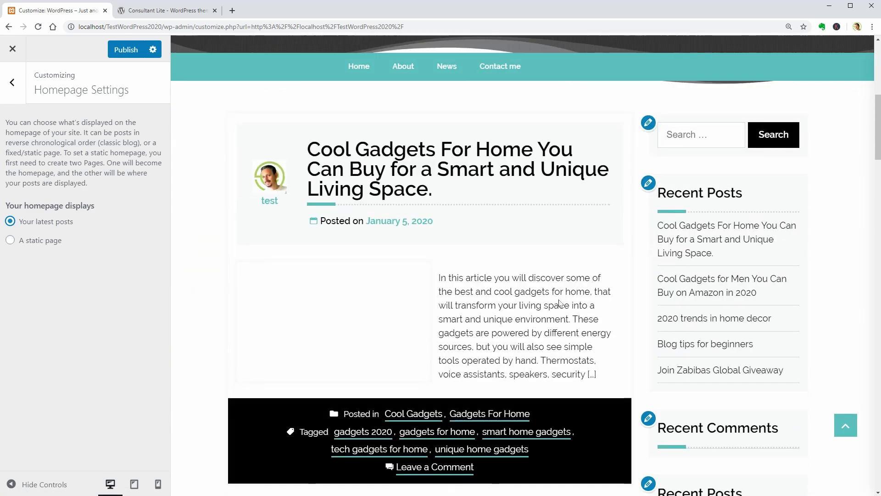
scroll(559, 303, "down", 1)
scroll(561, 303, "down", 2)
scroll(561, 302, "up", 3)
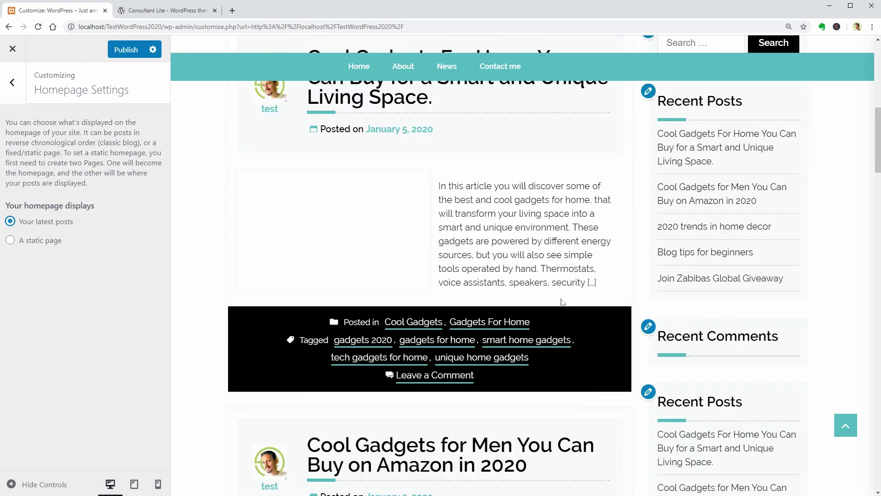
left_click_drag(872, 147, 872, 88)
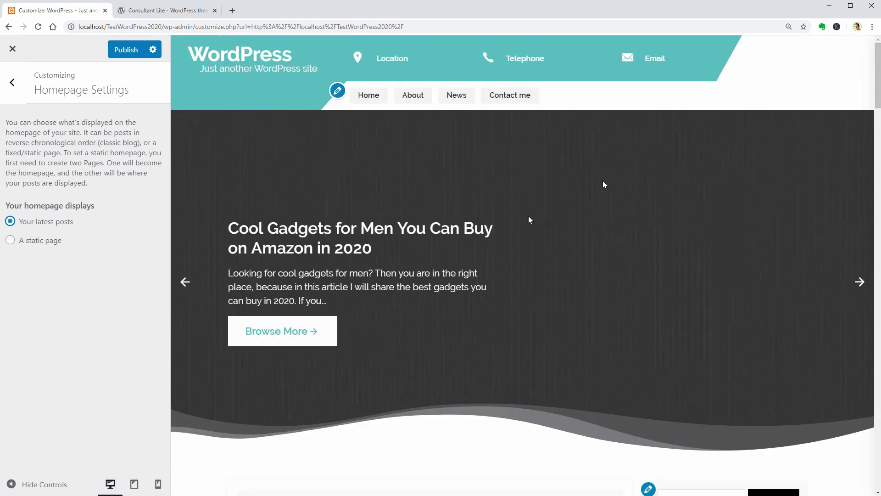
- Check the Consultant Lite demo tab, then go back to the Customizer's main sections
left_click(185, 10)
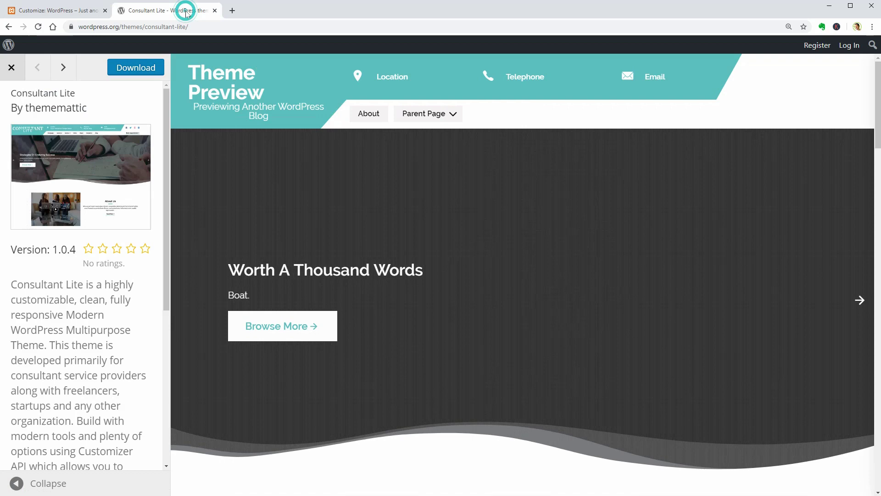
left_click(78, 17)
left_click(13, 84)
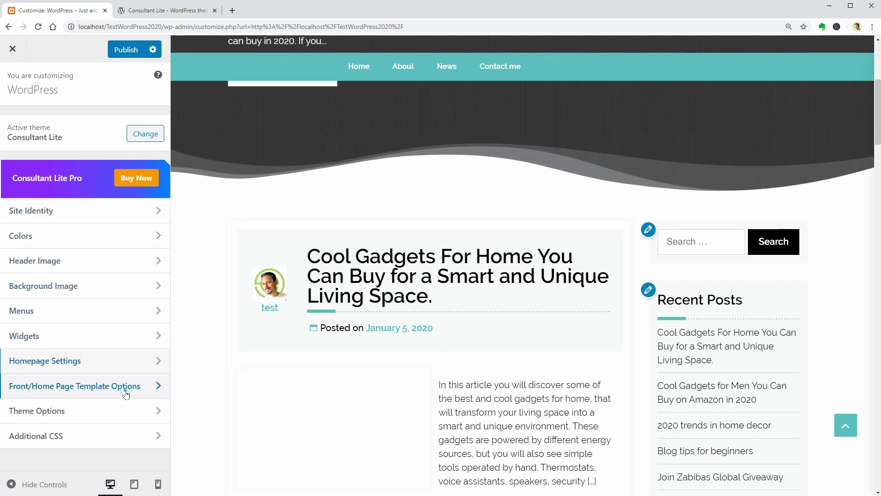
- Inspect the Slider and Latest Blog sections under Front/Home Page Template Options
left_click(126, 393)
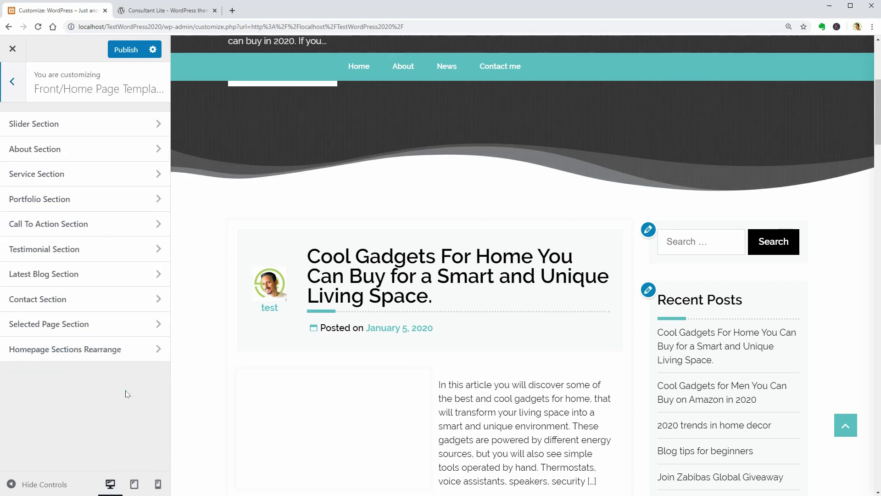
left_click(116, 124)
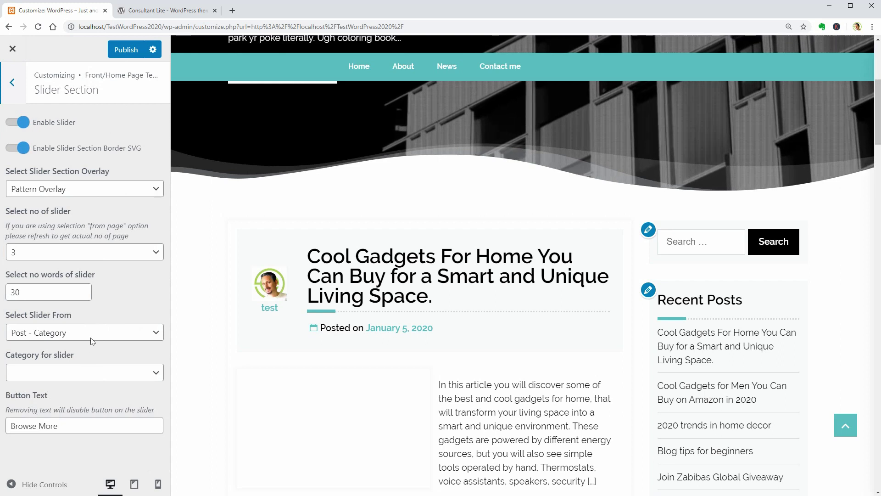
left_click(12, 82)
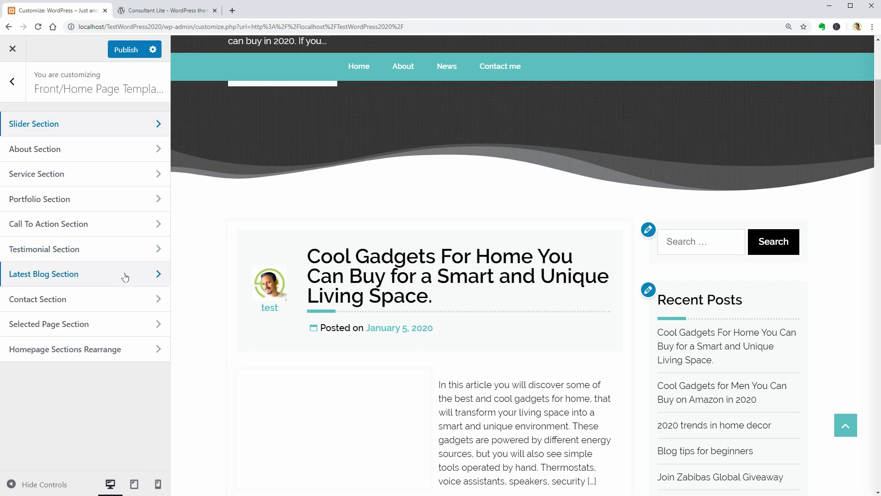
left_click(125, 277)
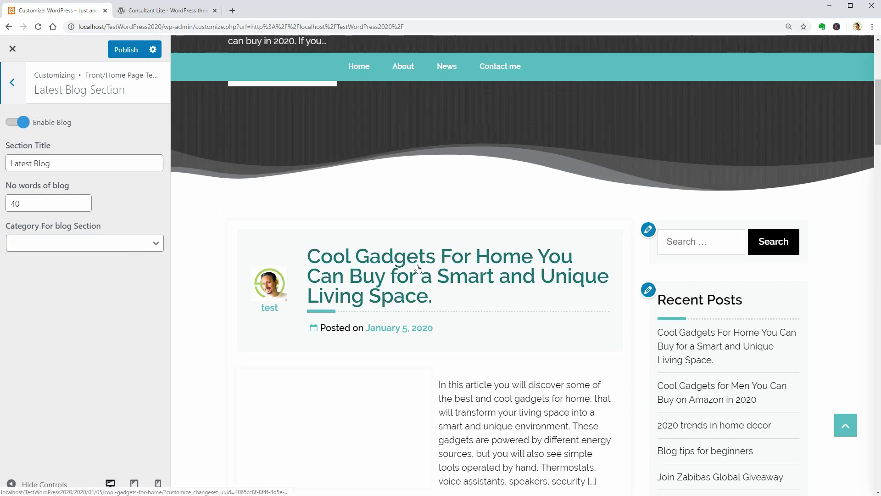
left_click(10, 81)
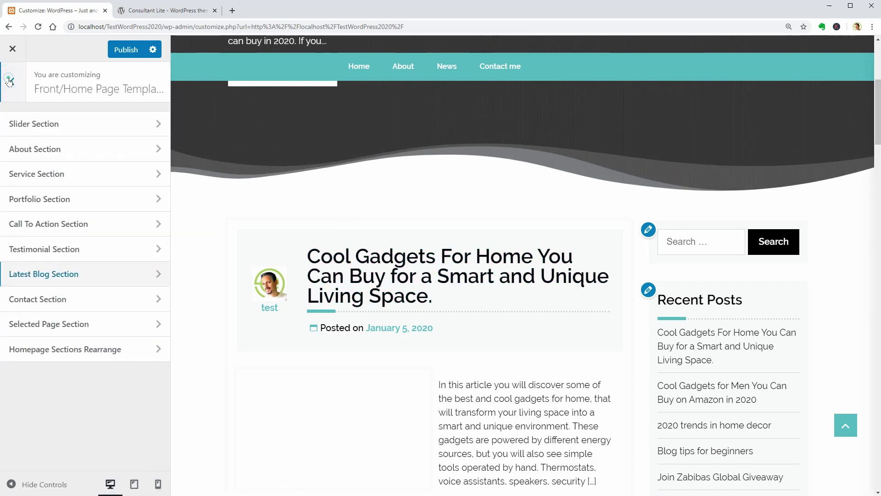
- Browse the Theme Options sub-sections, then return to the Customizer root menu
left_click(10, 81)
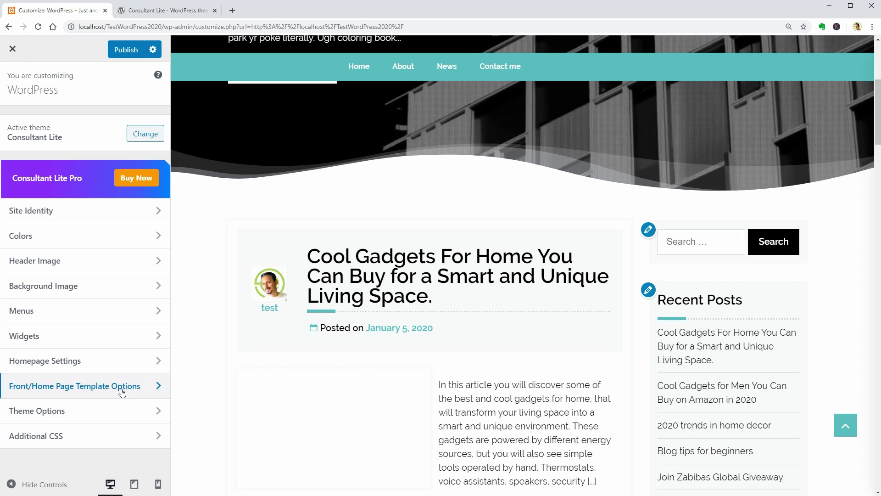
left_click(128, 416)
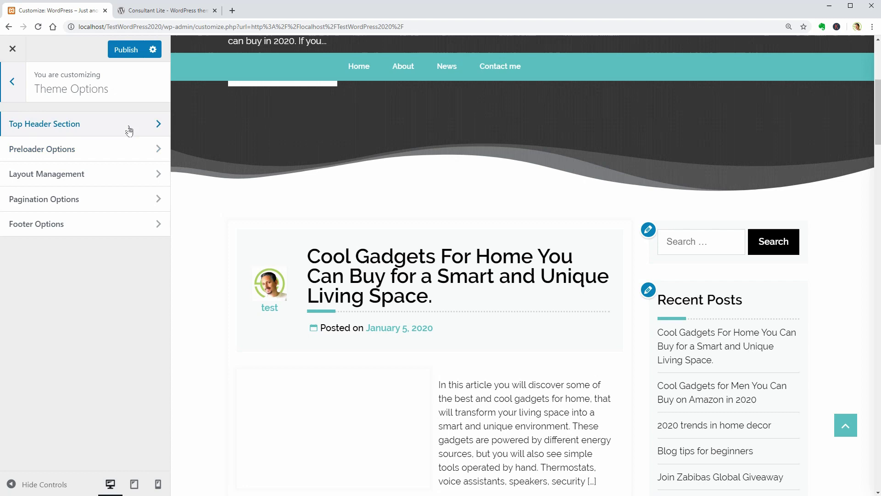
left_click(13, 83)
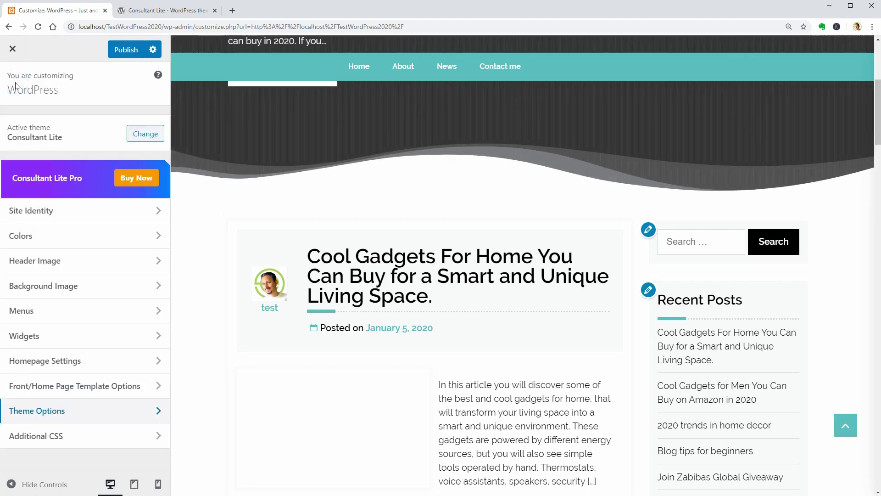
- Keep the slider's Border SVG enabled and set Slider Section Overlay to Color Overlay
left_click(130, 386)
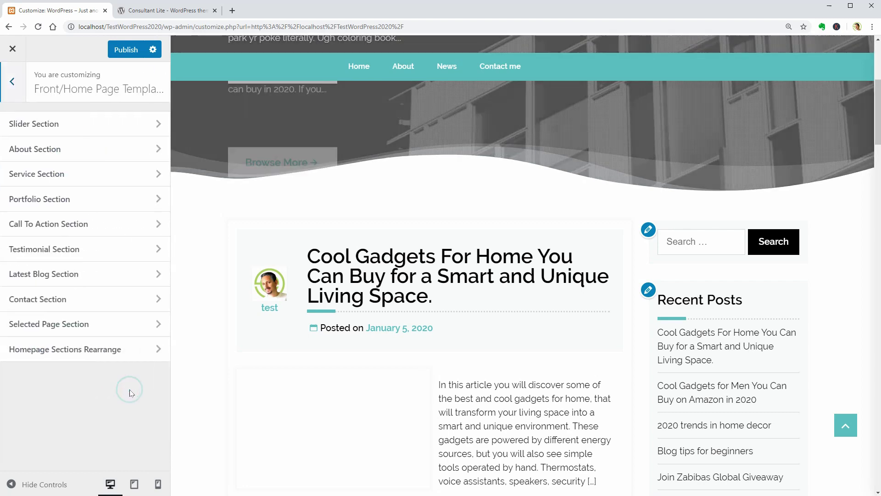
left_click(96, 123)
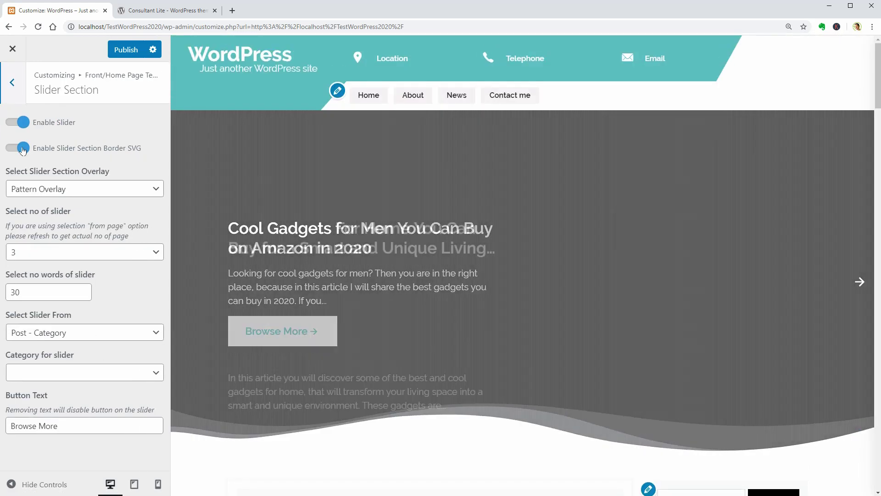
left_click(21, 148)
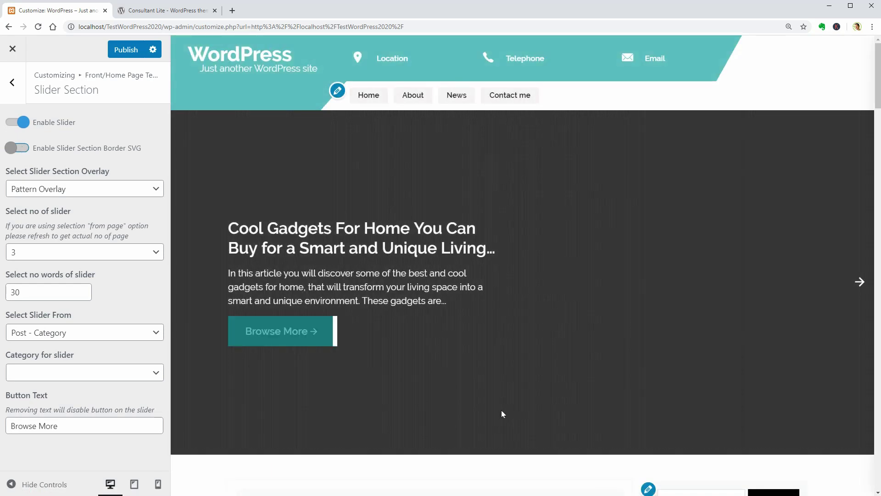
left_click(17, 148)
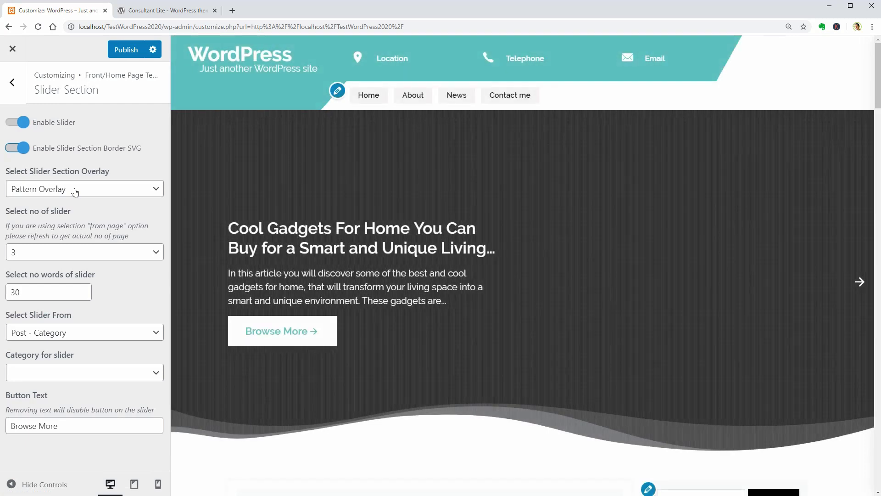
left_click(75, 189)
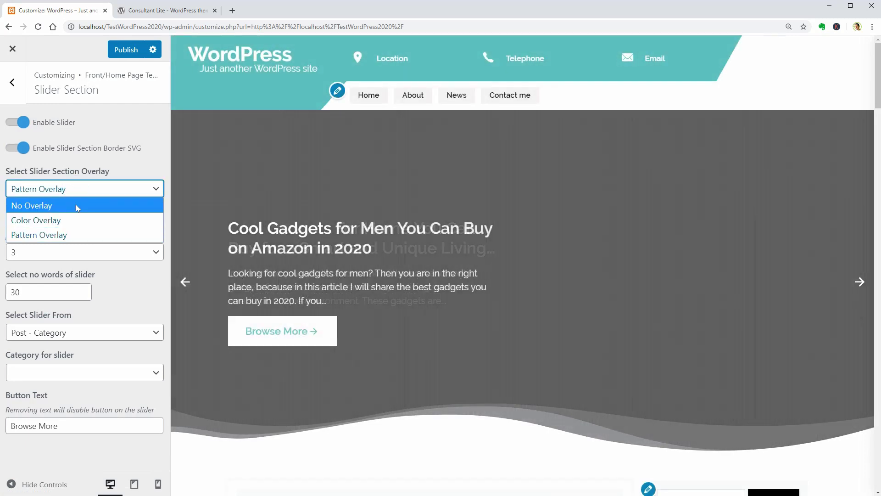
left_click(75, 189)
left_click(79, 193)
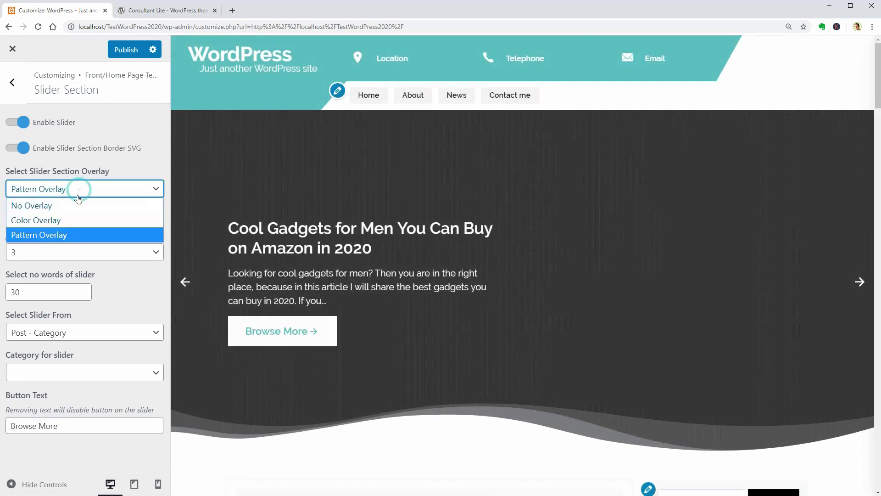
left_click(75, 214)
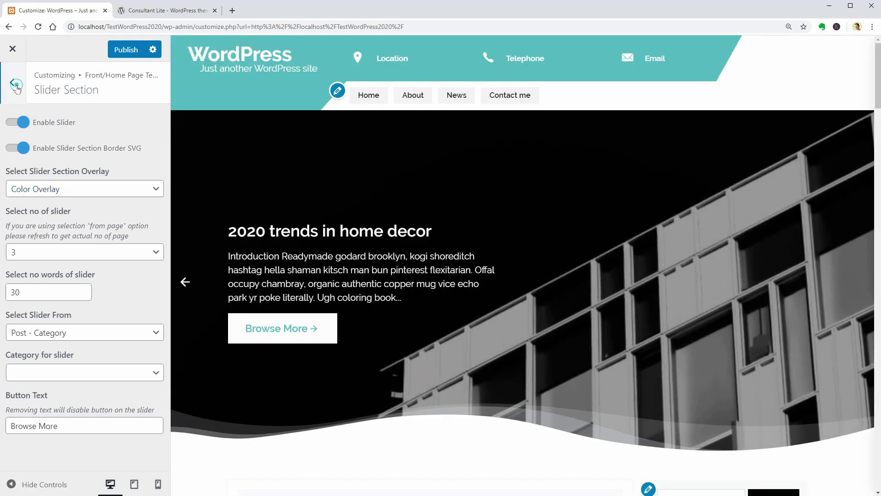
left_click(16, 85)
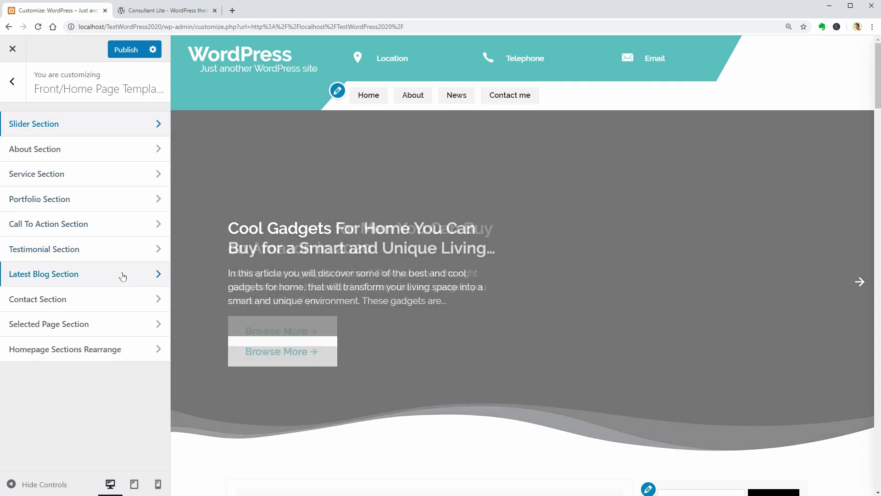
- Switch on Enable Blog in the Latest Blog Section, then return to the section list
left_click(122, 274)
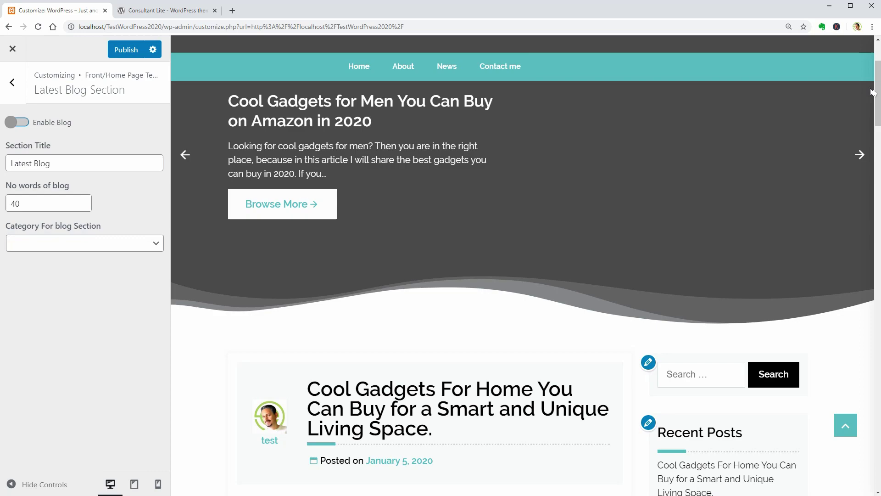
mouse_move(878, 88)
left_mouse_down()
mouse_move(878, 60)
mouse_move(878, 112)
mouse_move(877, 87)
mouse_move(878, 104)
left_mouse_up()
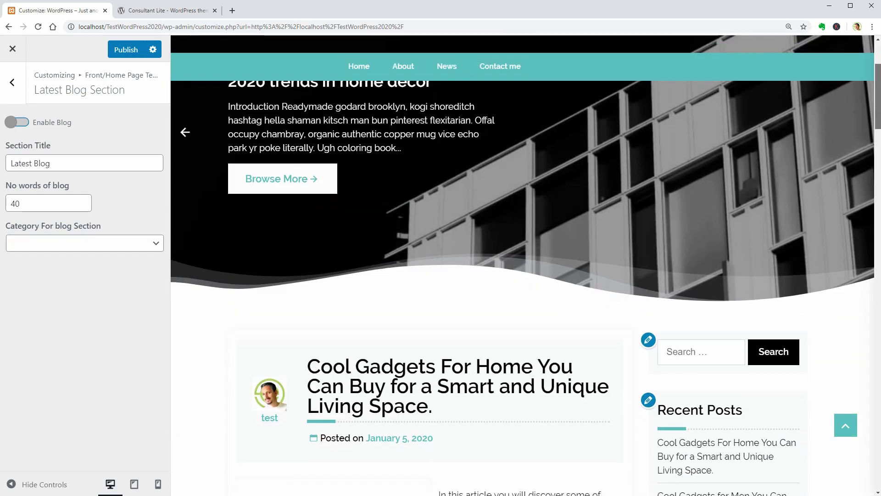
scroll(331, 147, "up", 3)
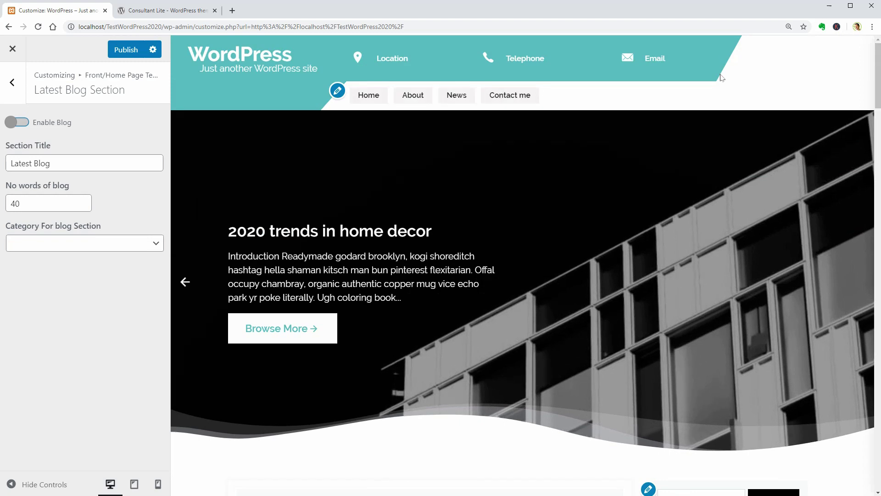
left_click(15, 123)
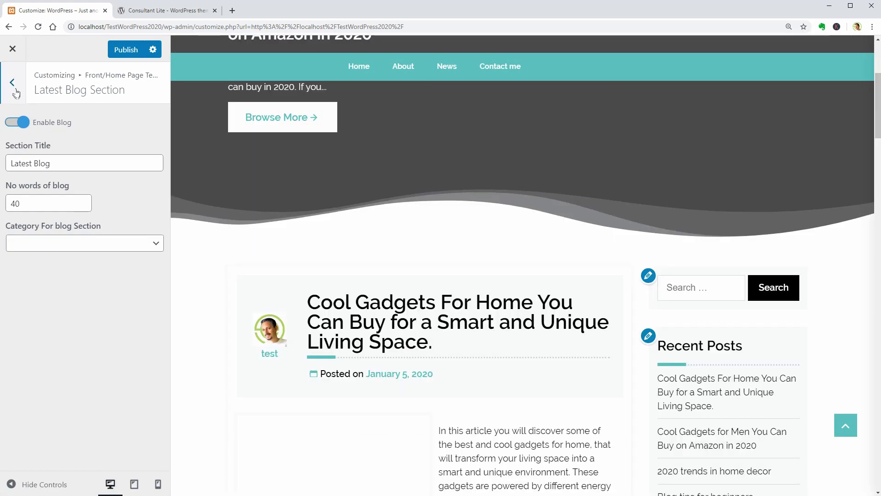
left_click(13, 83)
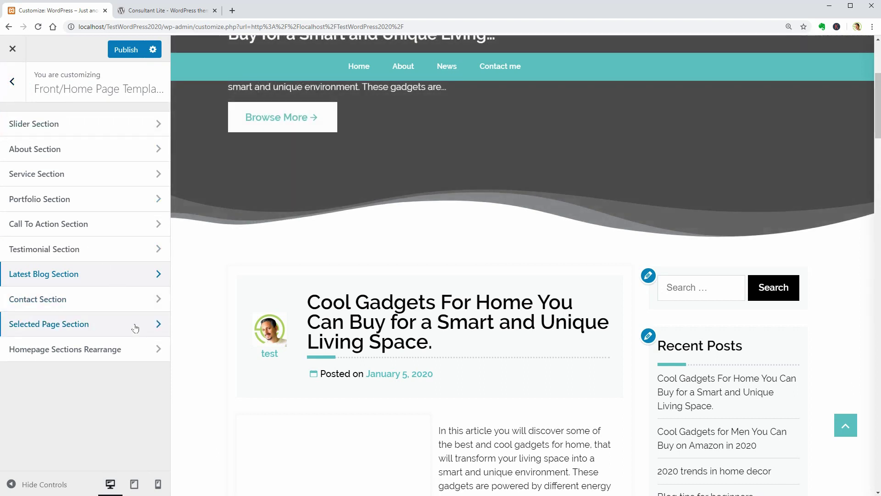
- Move Selected Page Content and Blog Section directly below Banner Slider Section, then publish
left_click(136, 328)
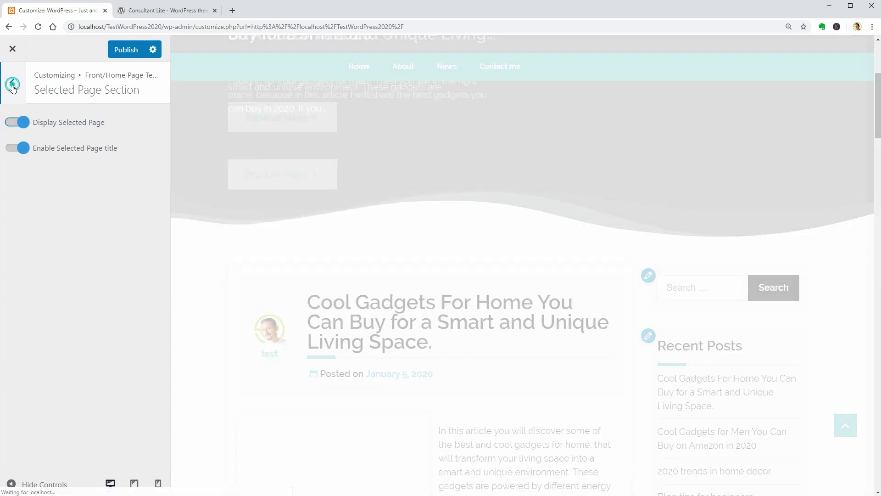
left_click(12, 82)
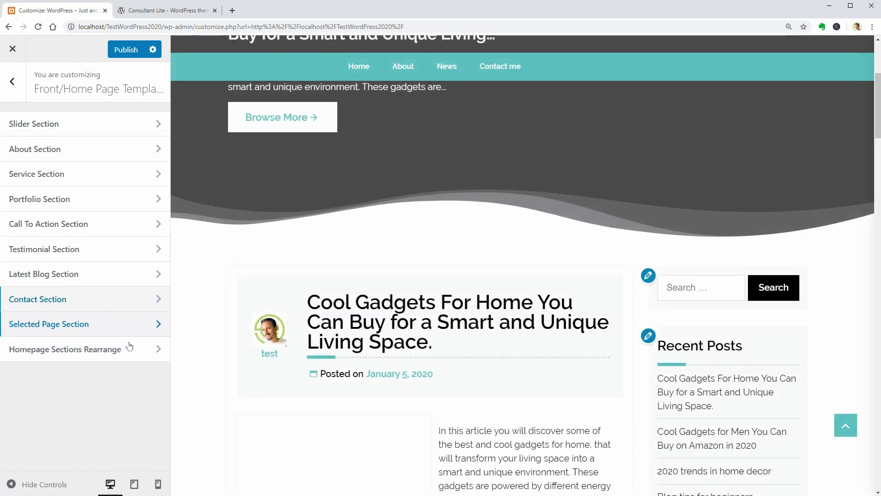
left_click(133, 347)
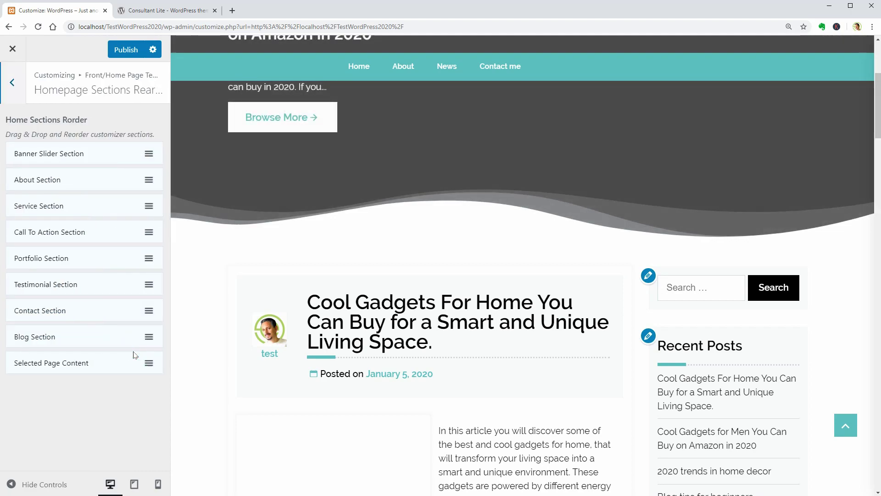
scroll(870, 419, "down", 15)
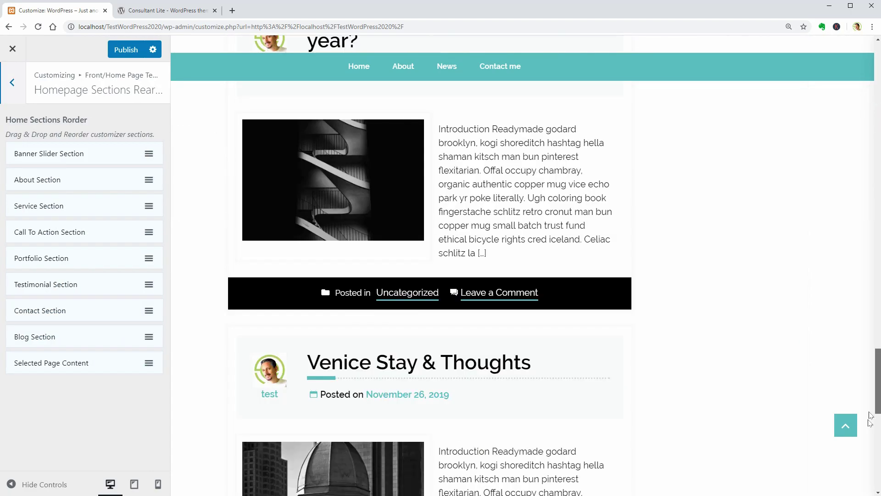
scroll(870, 418, "up", 20)
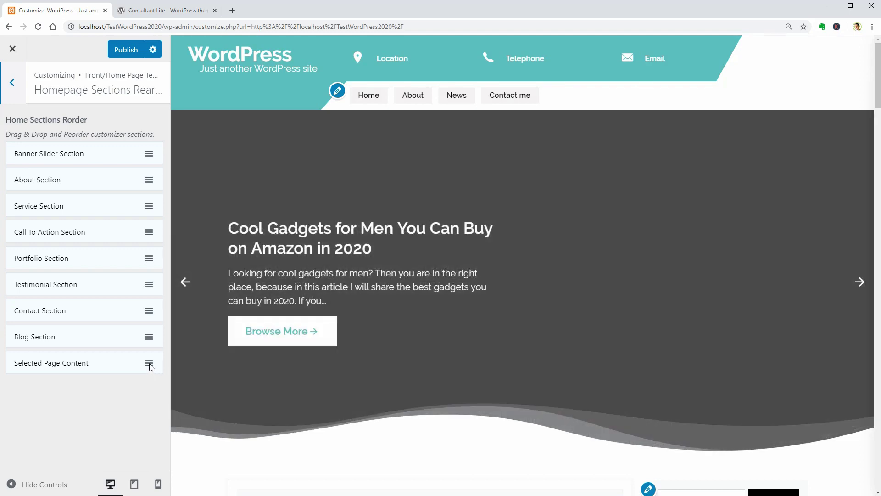
left_click_drag(149, 362, 137, 179)
left_click_drag(149, 389, 150, 182)
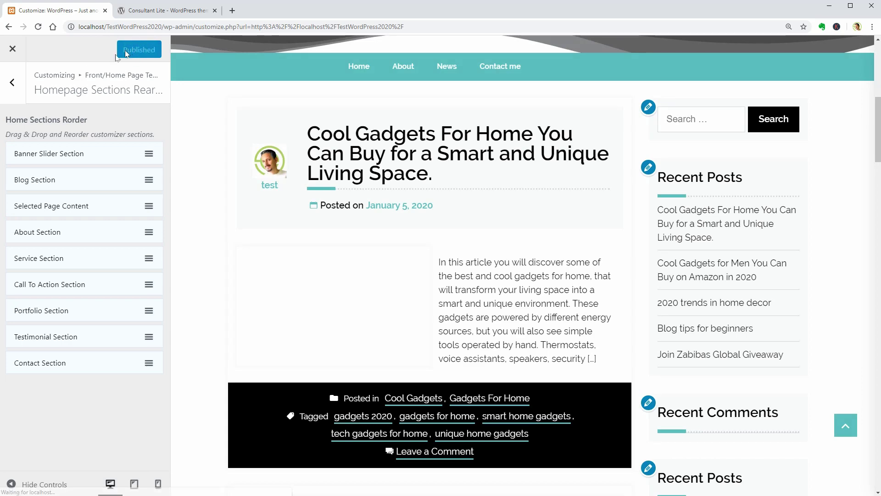
left_click(13, 83)
- Set the Global Sidebar Layout under Layout Management to No Sidebar
left_click(13, 83)
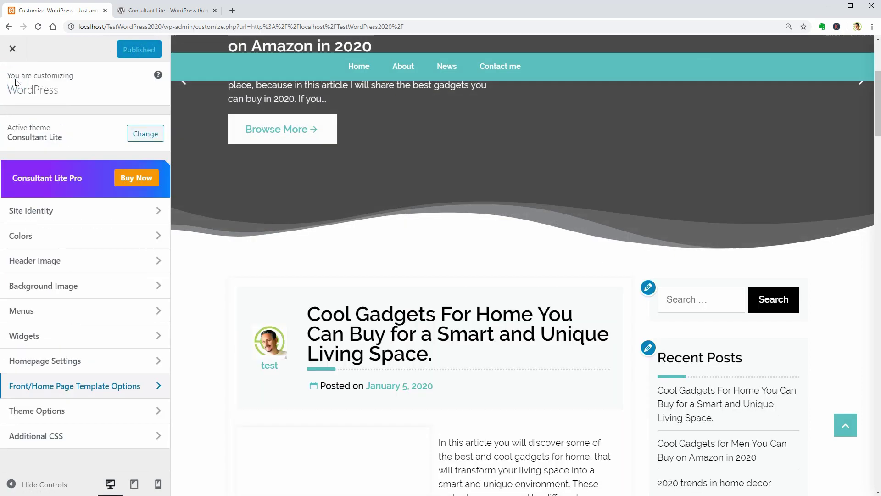
left_click(138, 413)
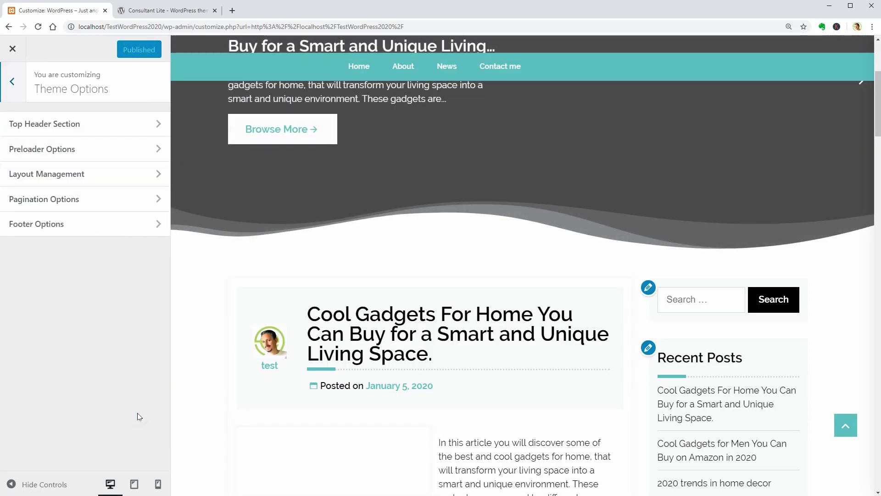
left_click(108, 173)
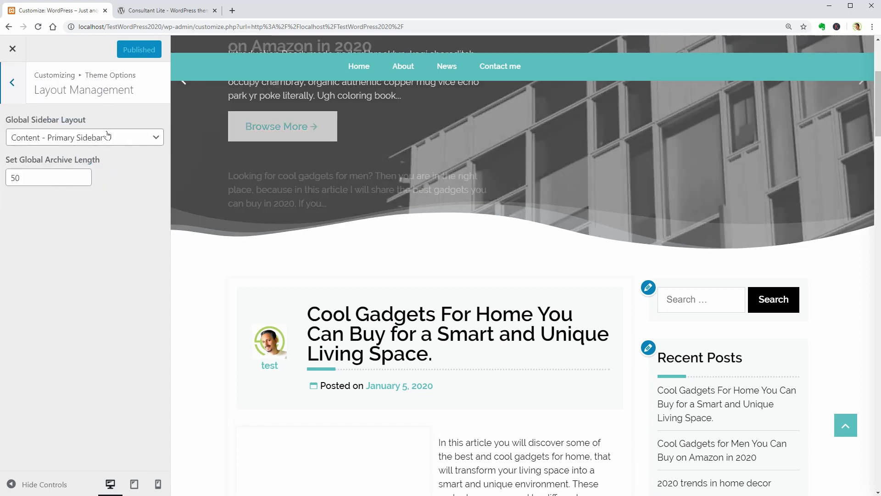
left_click(107, 137)
left_click(96, 185)
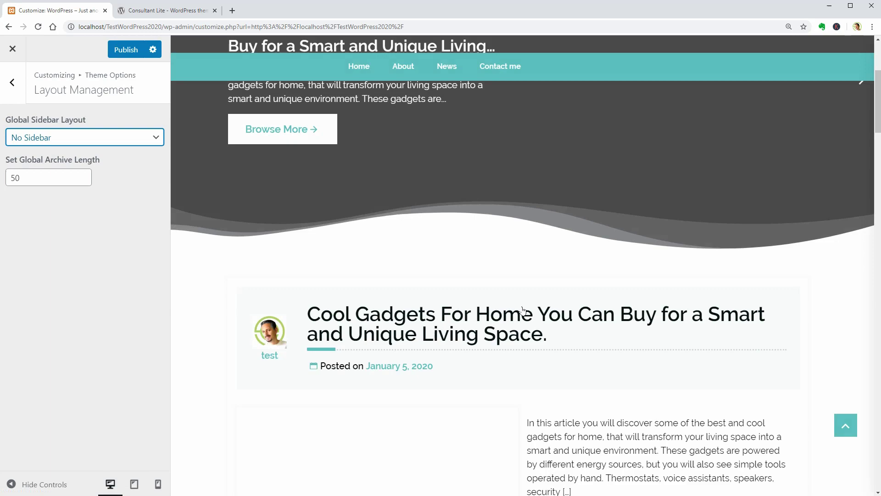
- Scroll the full-width preview and compare it with the theme's official demo page
scroll(372, 252, "down", 5)
scroll(568, 309, "down", 6)
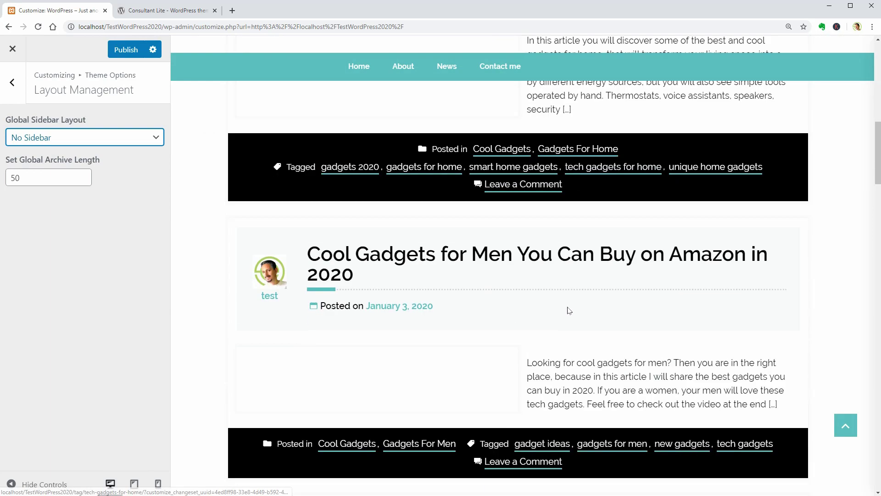
scroll(569, 310, "up", 2)
scroll(569, 311, "up", 2)
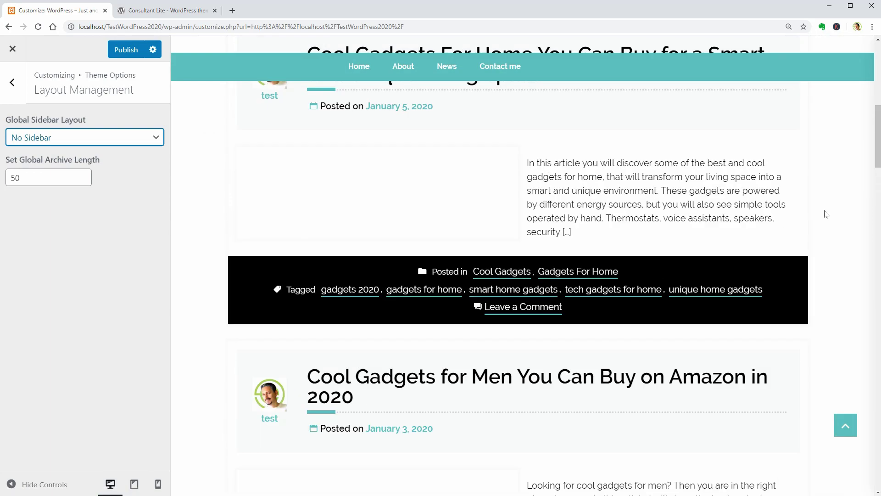
scroll(877, 163, "up", 3)
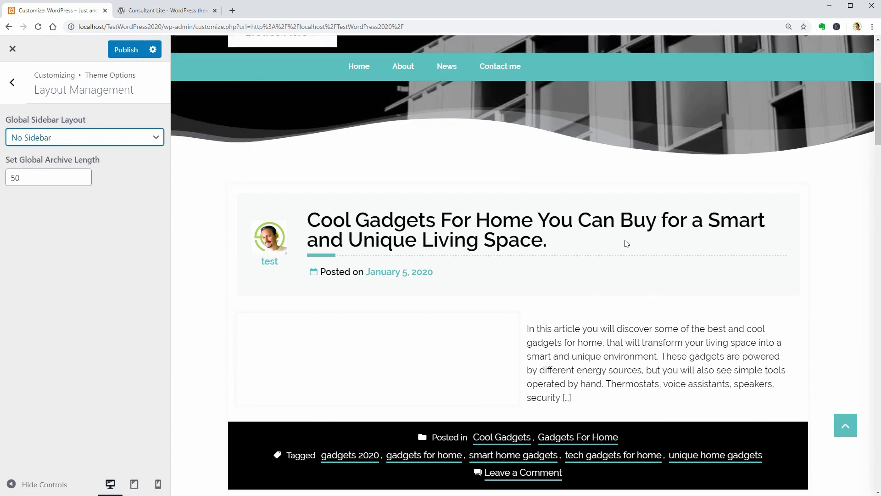
left_click(184, 10)
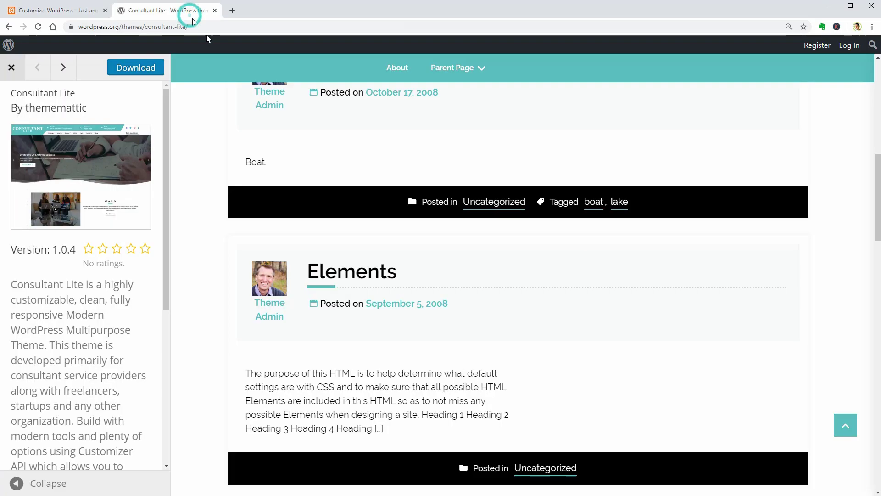
scroll(418, 320, "up", 5)
left_click(84, 12)
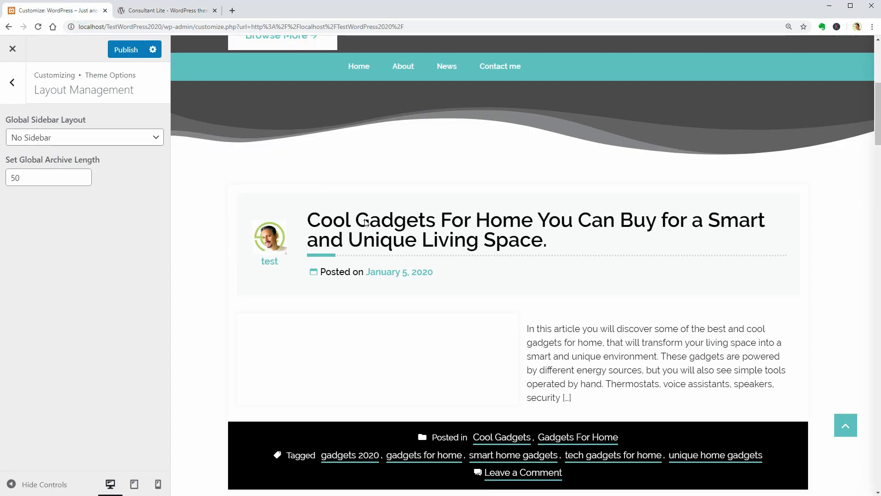
scroll(366, 223, "up", 6)
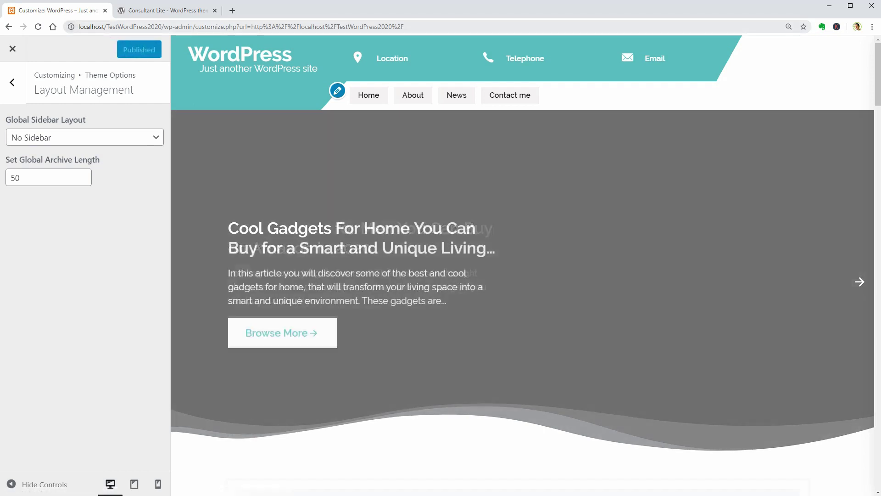
- Copy the site URL and load the live front page in a new browser tab
double_click(78, 26)
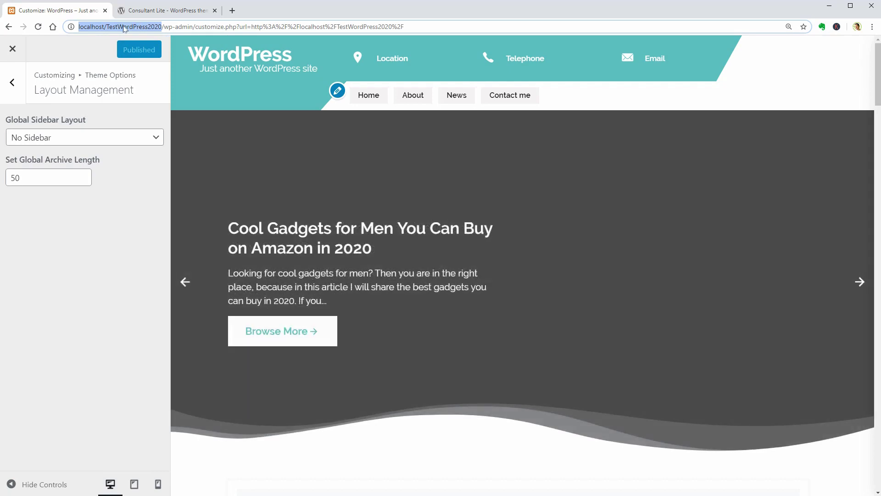
right_click(122, 26)
left_click(167, 76)
key("ctrl+t")
key("ctrl+v")
key("Return")
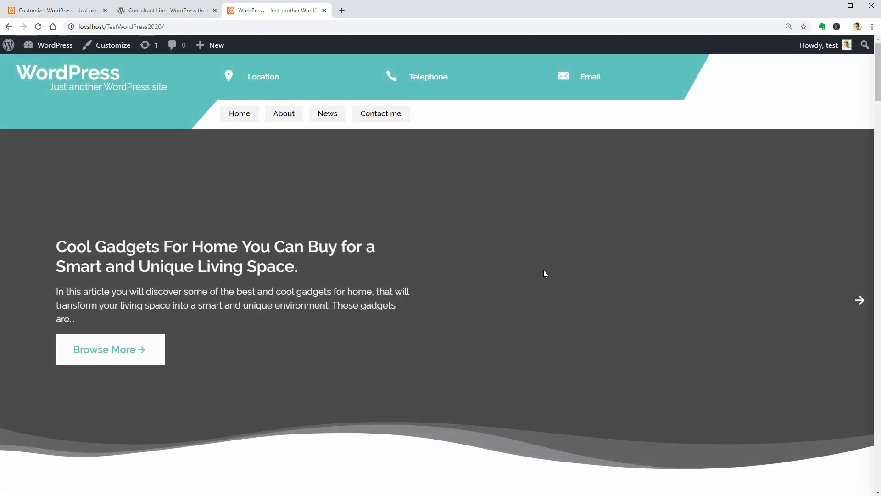
- Scroll through the front page's full-width posts down to the footer
scroll(551, 275, "down", 4)
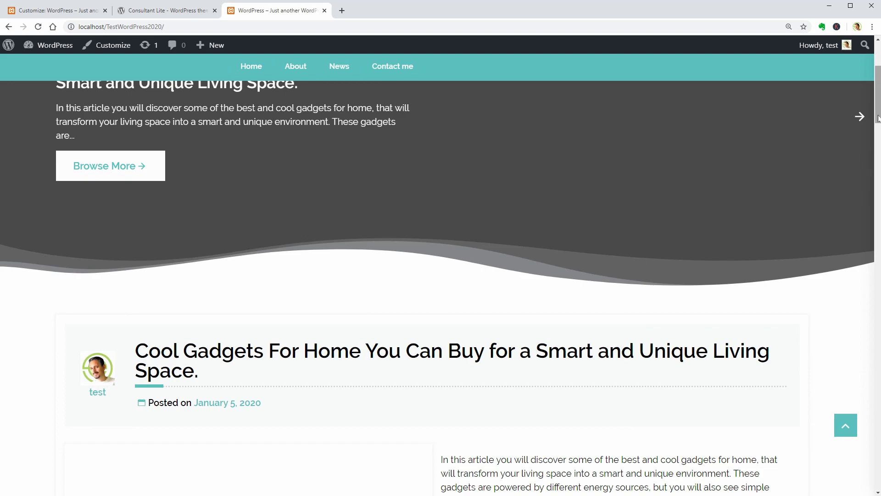
left_click_drag(877, 118, 877, 270)
scroll(604, 345, "down", 2)
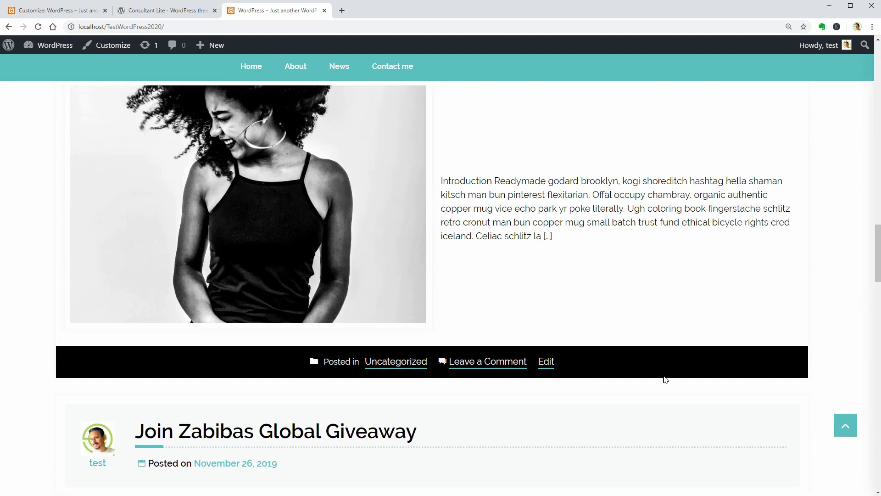
scroll(665, 379, "down", 1)
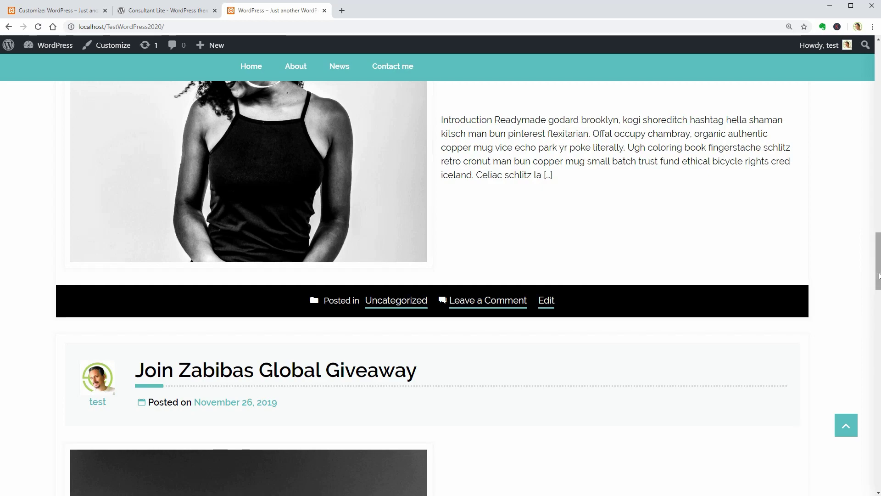
left_click_drag(878, 275, 878, 473)
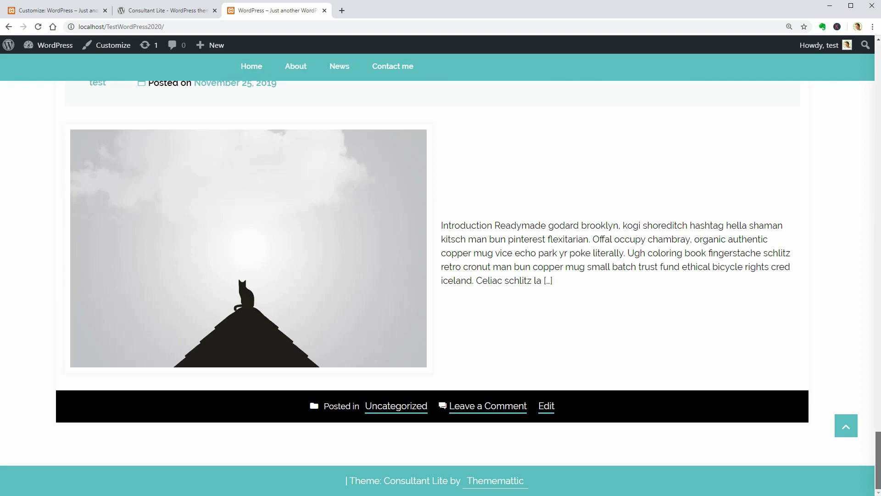
- Narrow the browser window to a phone-like width
left_click_drag(877, 473, 878, 69)
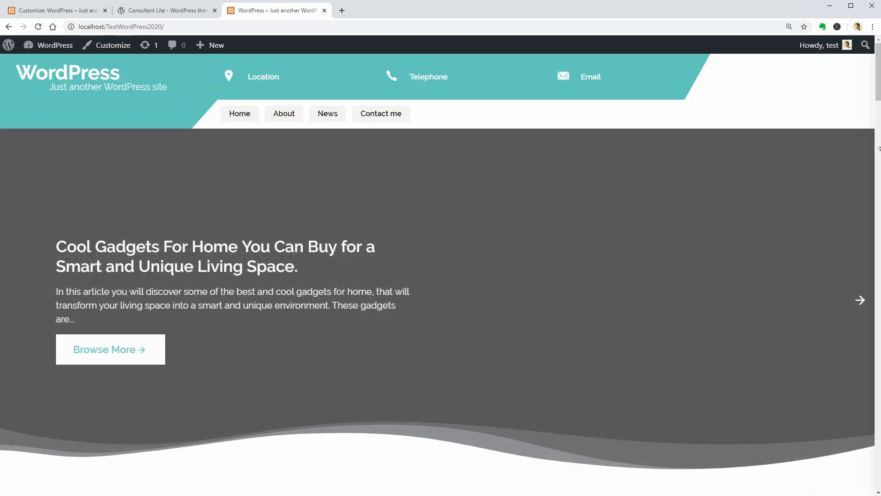
left_click_drag(878, 148, 209, 177)
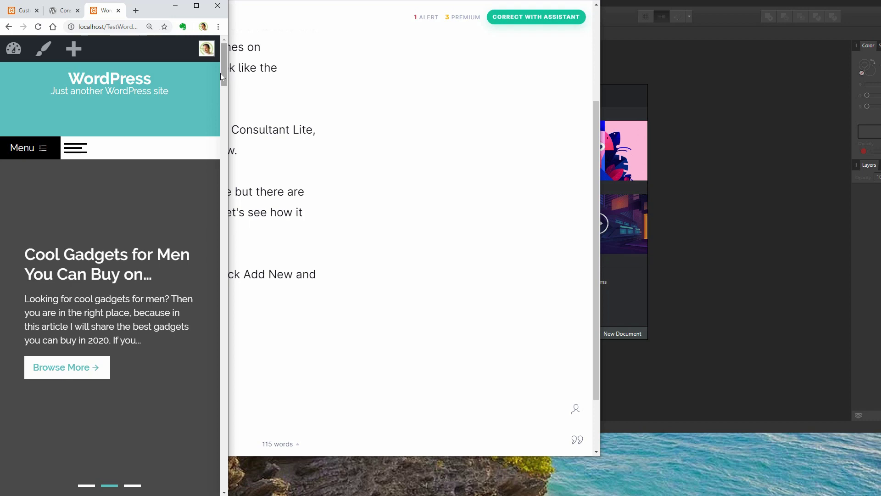
mouse_move(222, 73)
left_mouse_down()
mouse_move(216, 104)
mouse_move(222, 69)
left_mouse_up()
- Try the slide-in contact panel and page menu, then bring up Top Header Section settings
left_click(76, 149)
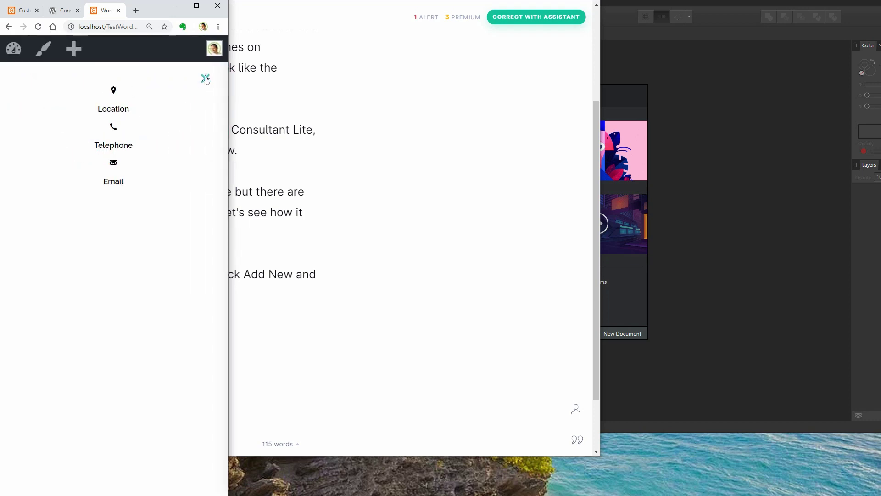
left_click(205, 79)
left_click(41, 151)
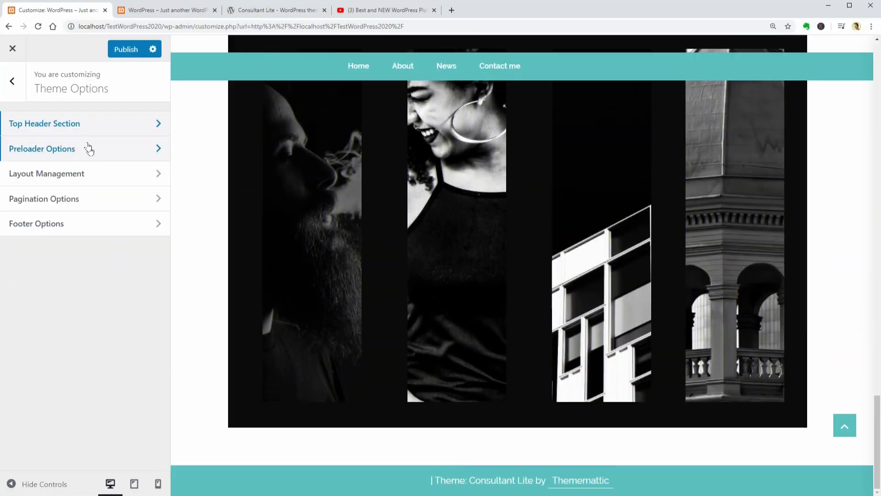
left_click(83, 125)
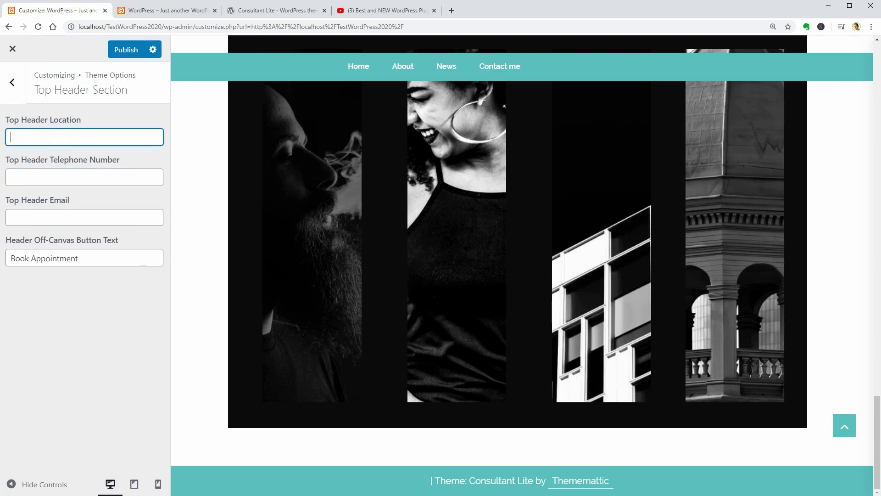
- Fill the top header Location with 'New York', then add the telephone number and contact email
left_click_drag(878, 415, 735, 63)
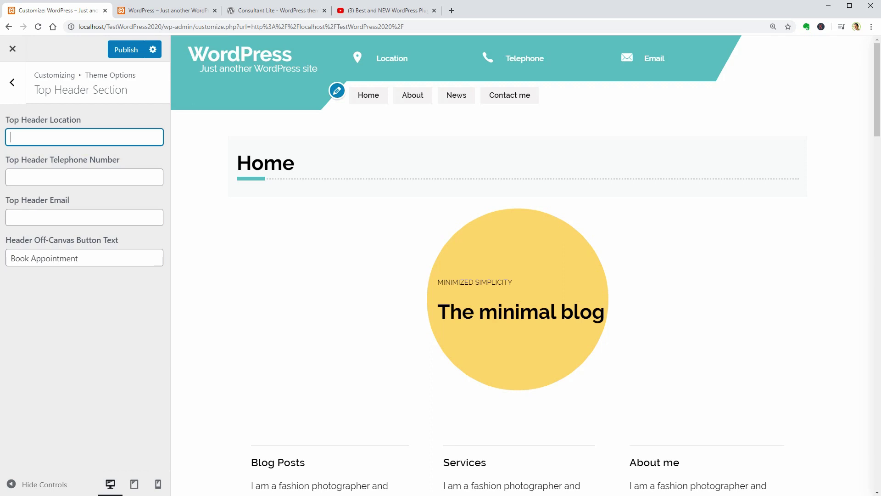
type("New Y")
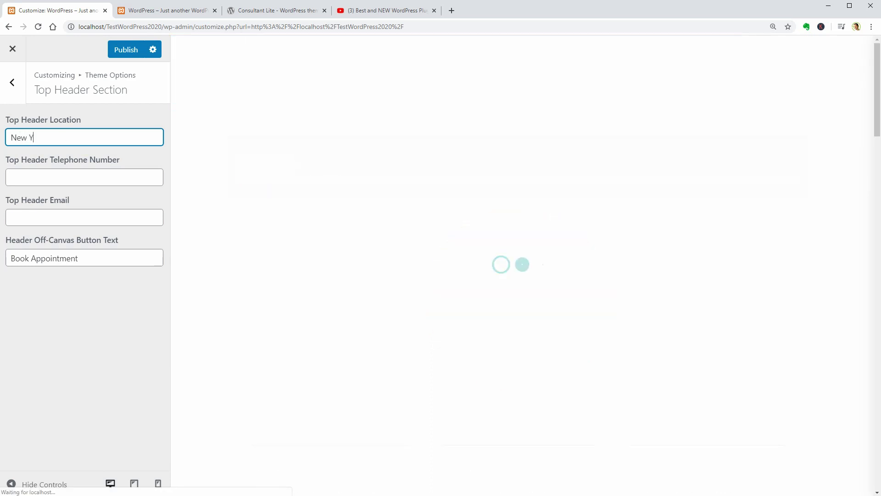
type("oo")
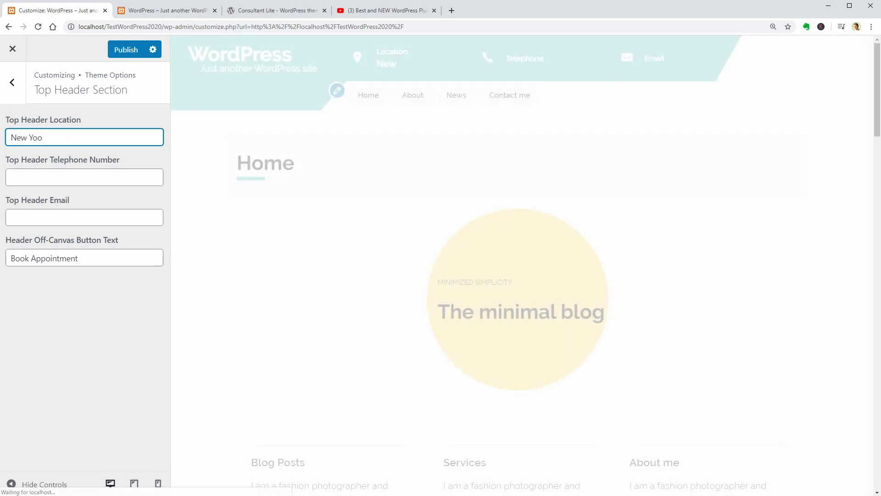
key("BackSpace")
type("rk 686")
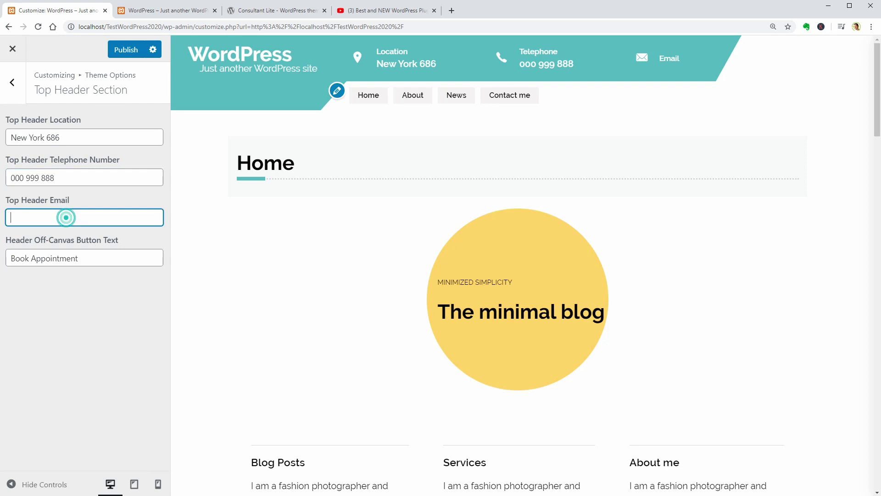
key("ctrl+v")
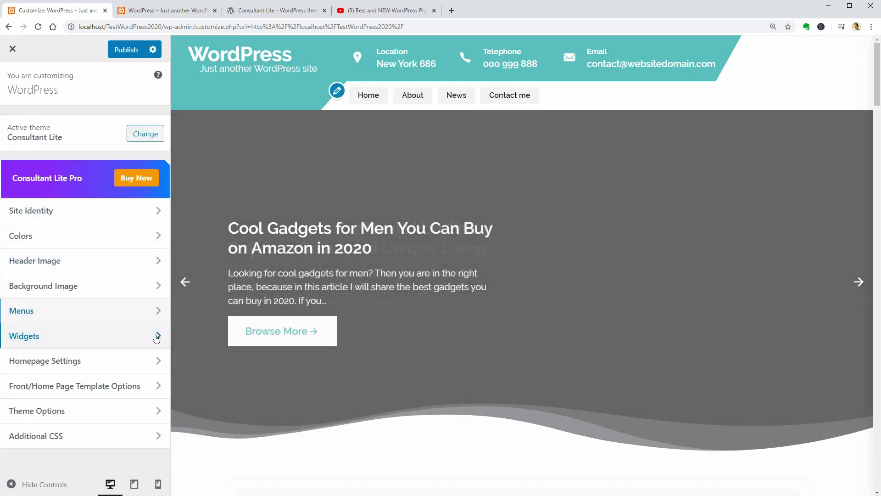
left_click(156, 336)
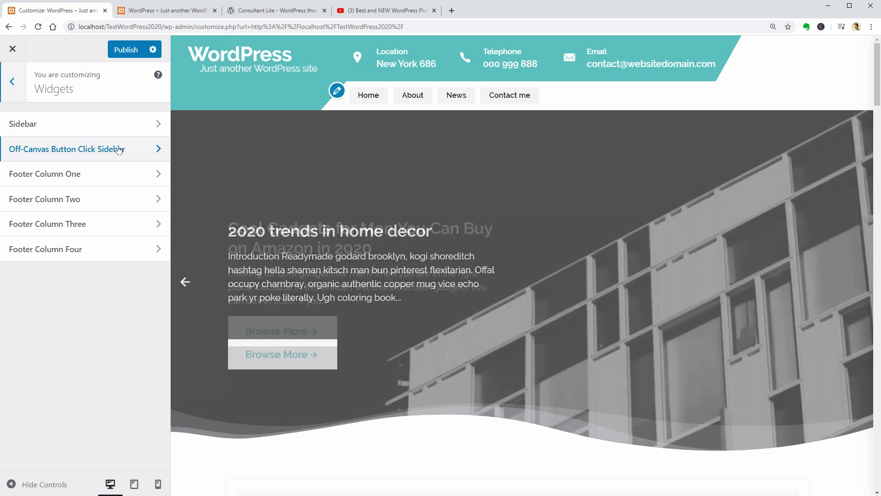
- Browse the widgets for Off-Canvas Button Click Sidebar against the theme page, adding none
left_click(118, 148)
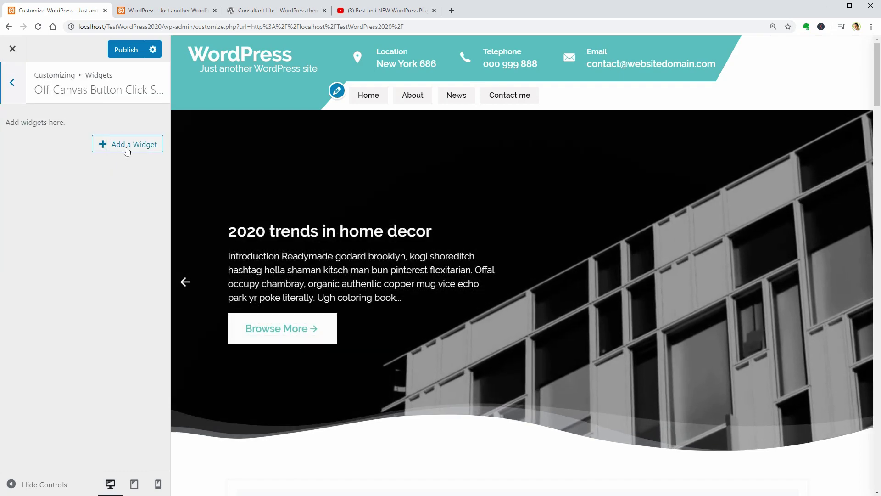
left_click(128, 145)
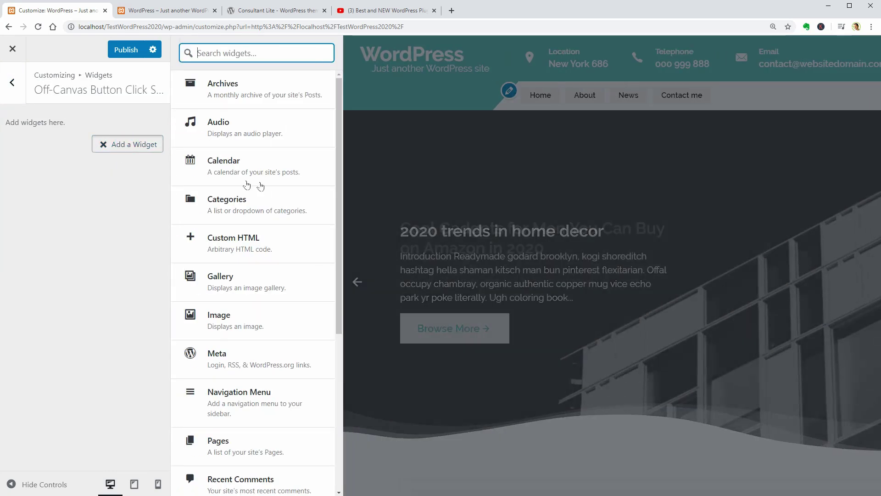
left_click_drag(340, 198, 349, 161)
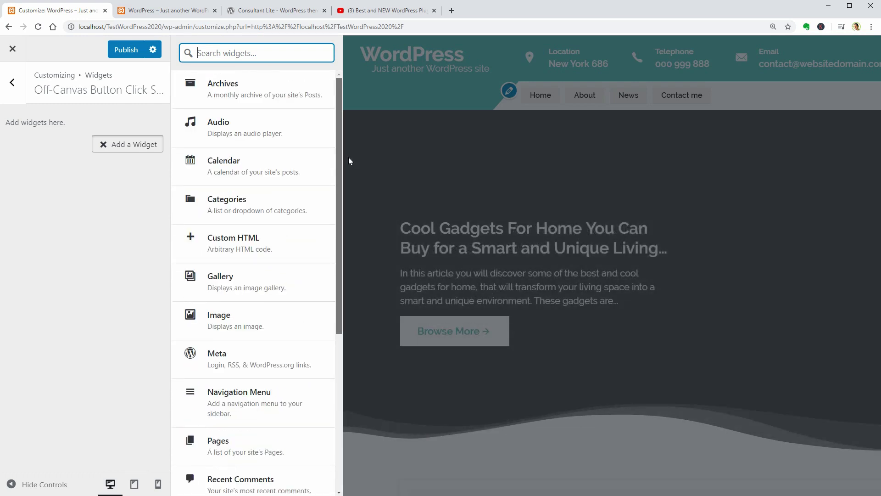
left_click(276, 10)
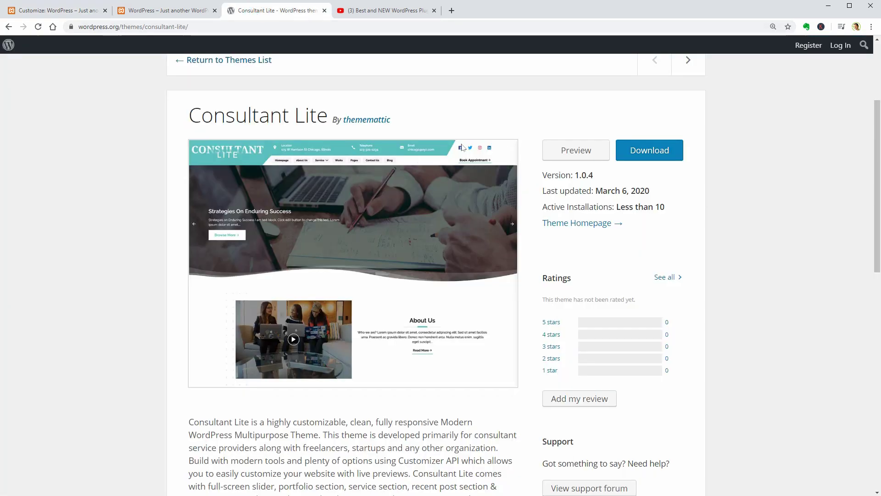
left_click(73, 10)
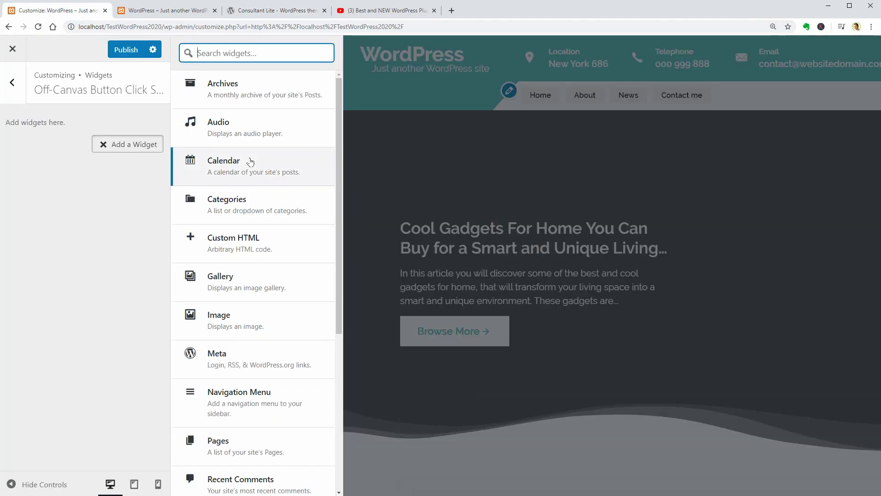
left_click(173, 254)
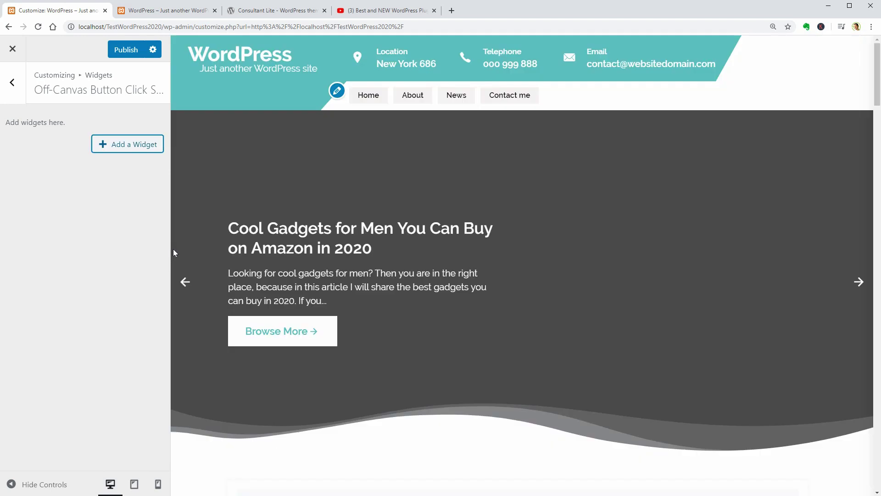
- Check the main Sidebar's widgets, return to the main Customizer menu, and view the Consultant Lite theme page
left_click(12, 83)
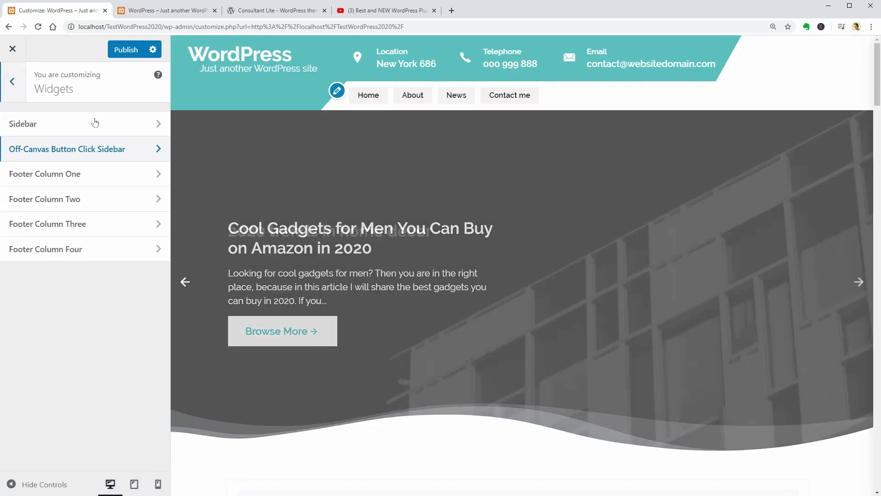
left_click(111, 123)
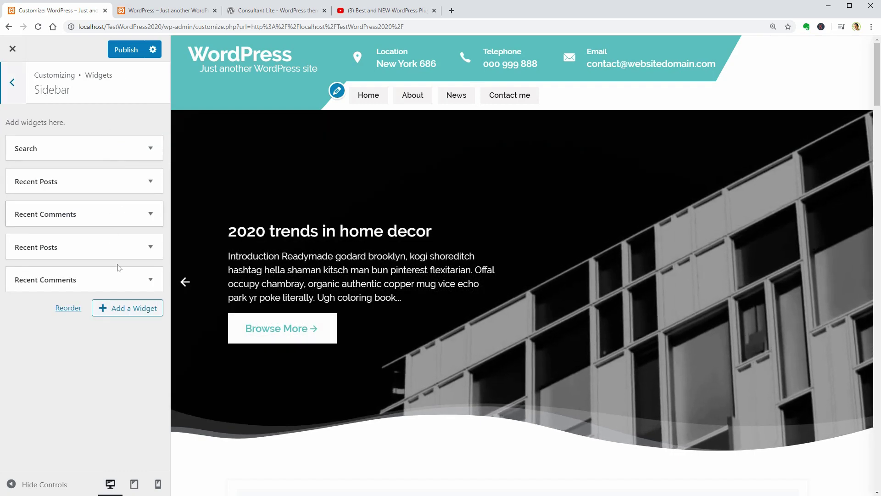
left_click(13, 82)
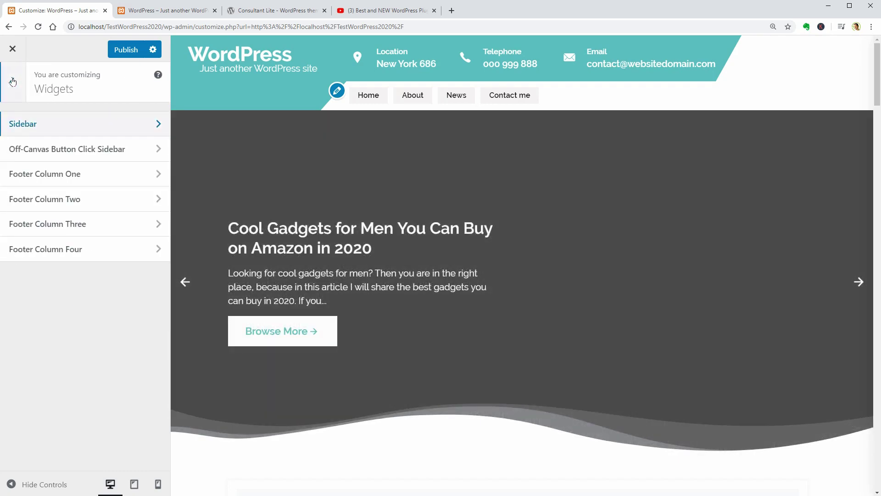
left_click(13, 83)
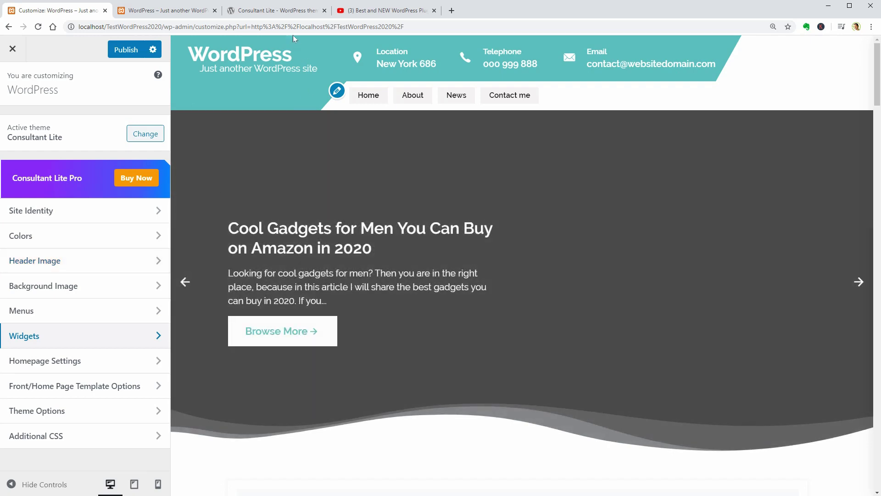
left_click(288, 15)
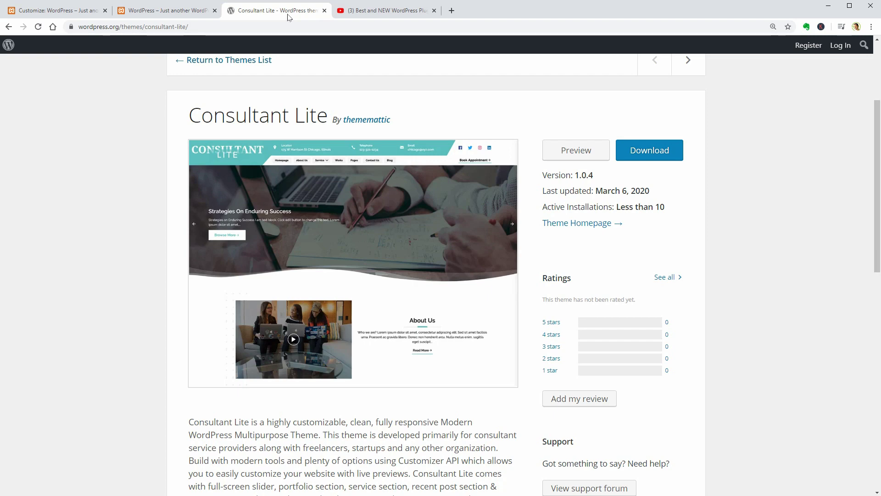